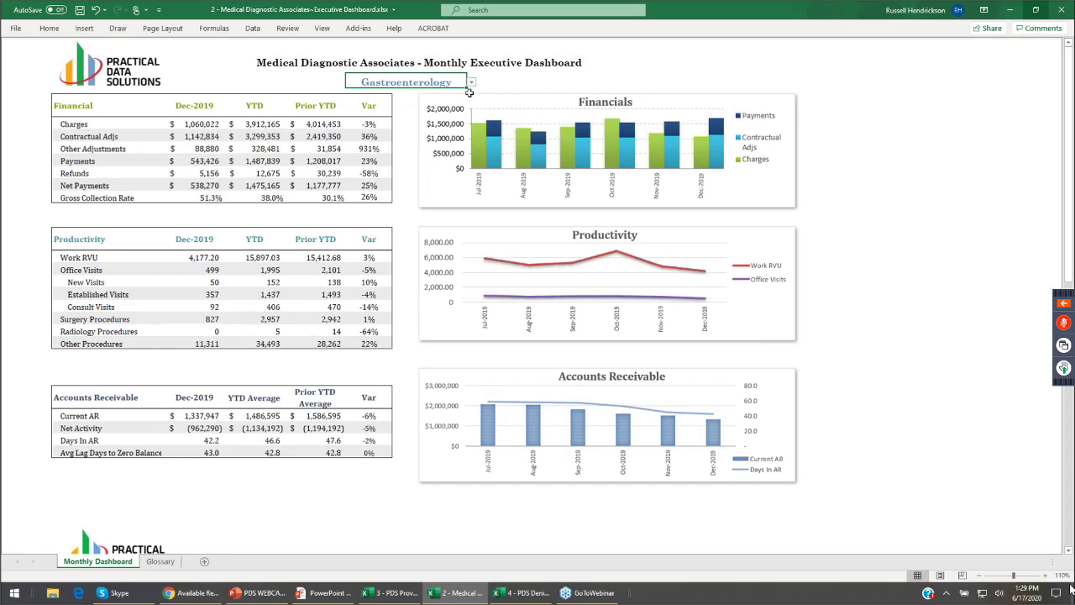
Switch the executive dashboard's specialty to Hematology-Oncology, to Infectious Disease, and back to Total
left_click(472, 82)
left_click(454, 128)
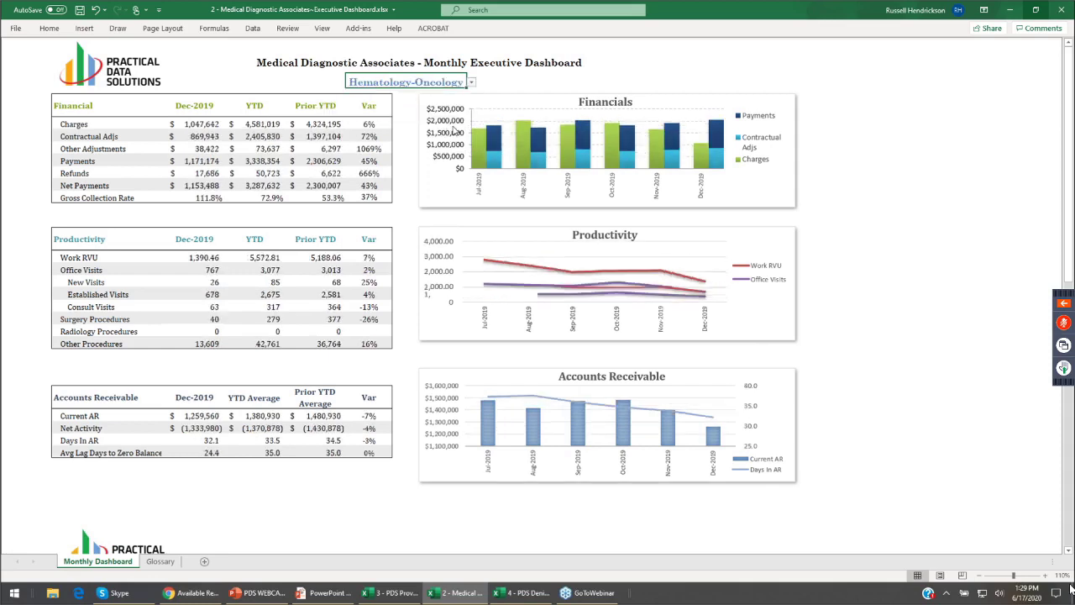
left_click(471, 81)
left_click(444, 131)
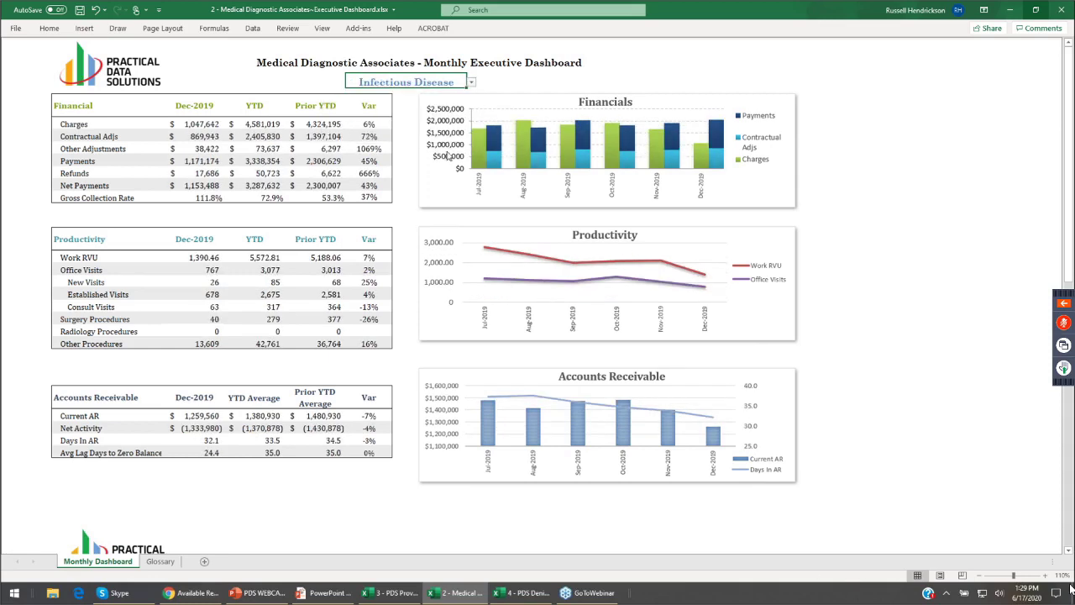
left_click(472, 81)
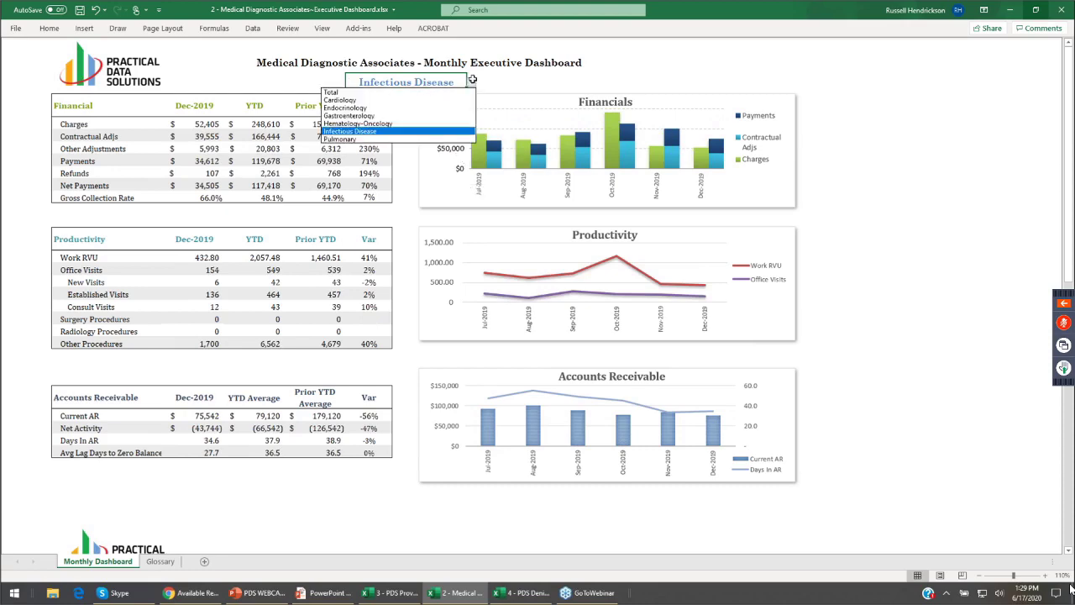
left_click(456, 93)
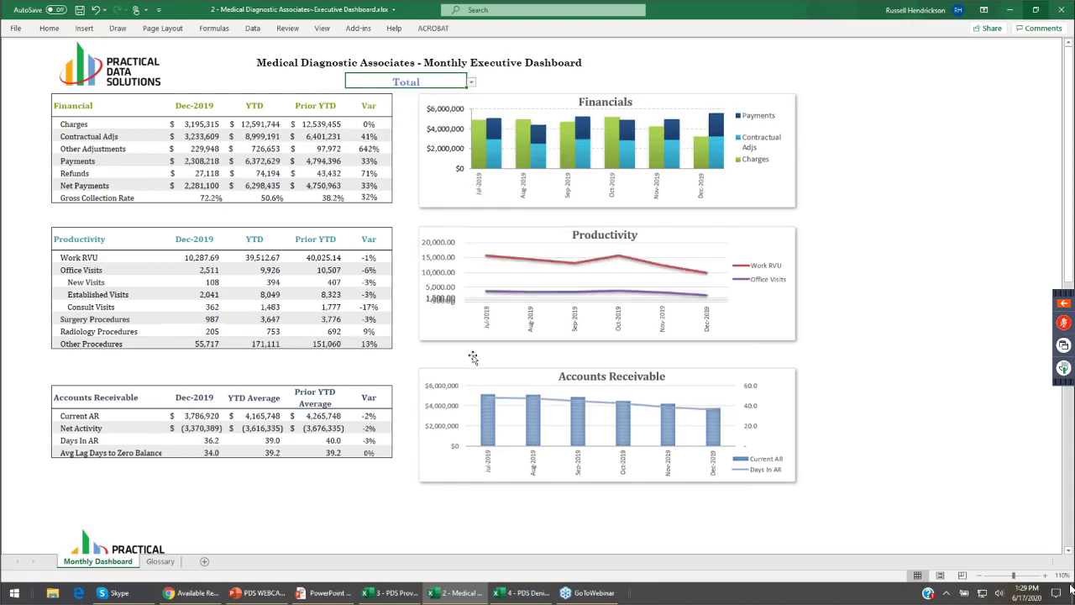
Undo the specialty changes one by one back to Total while viewing the Scheduling, Reimbursement and Denials sections
scroll(380, 417, "down", 6)
scroll(379, 416, "down", 5)
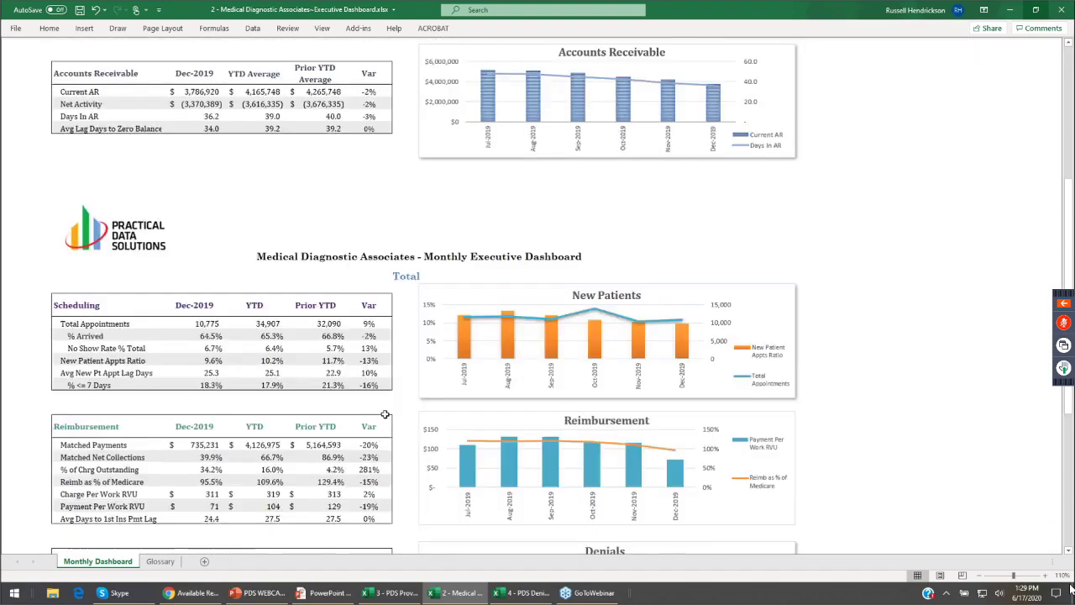
left_click(413, 130)
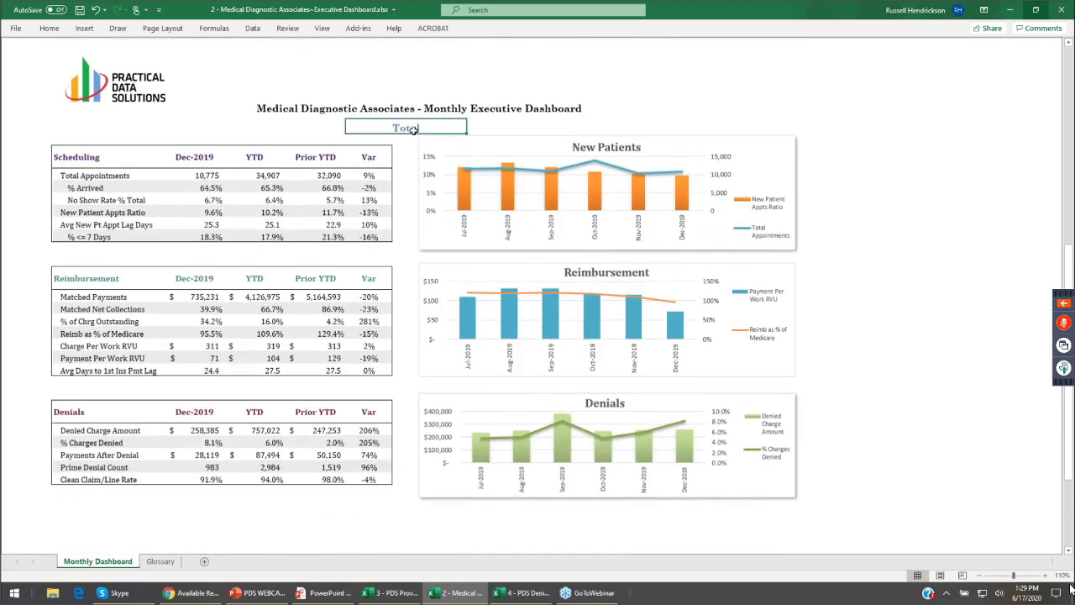
key("ctrl+z")
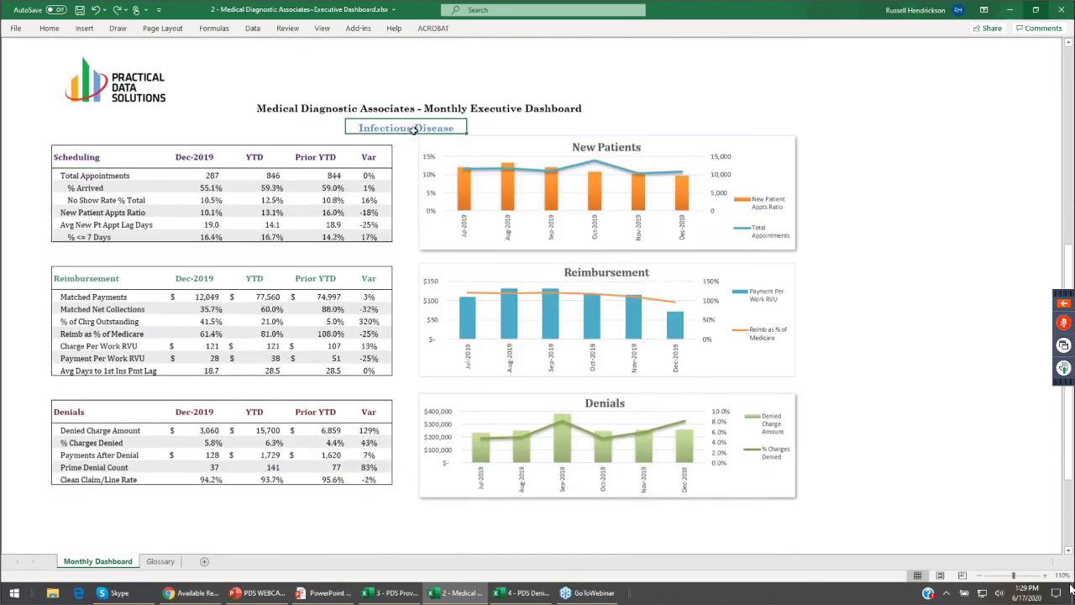
key("ctrl+z")
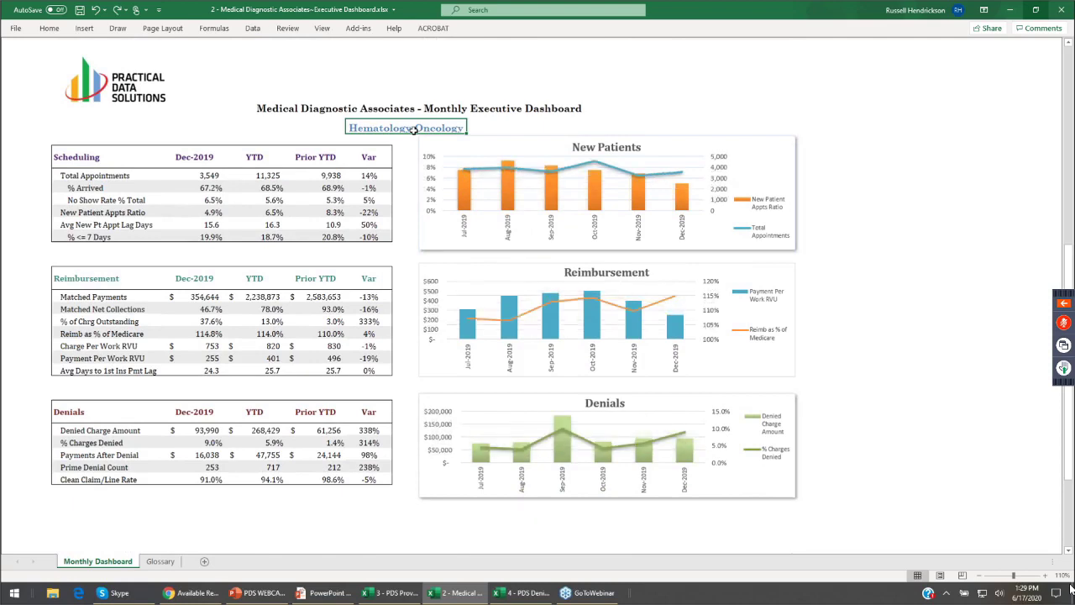
key("ctrl+z")
key("ctrl+z")
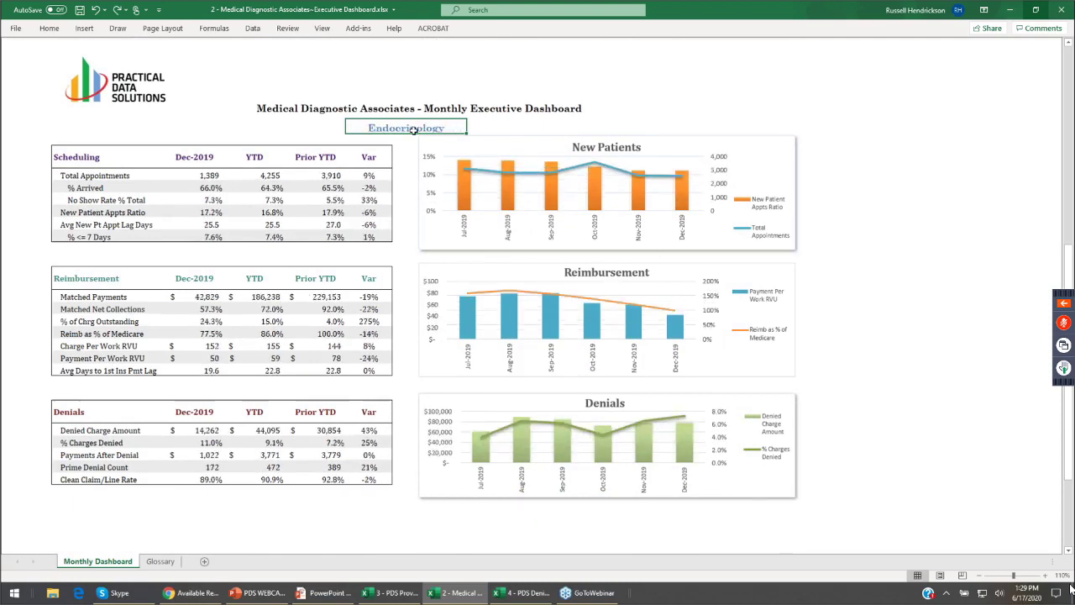
key("ctrl+z")
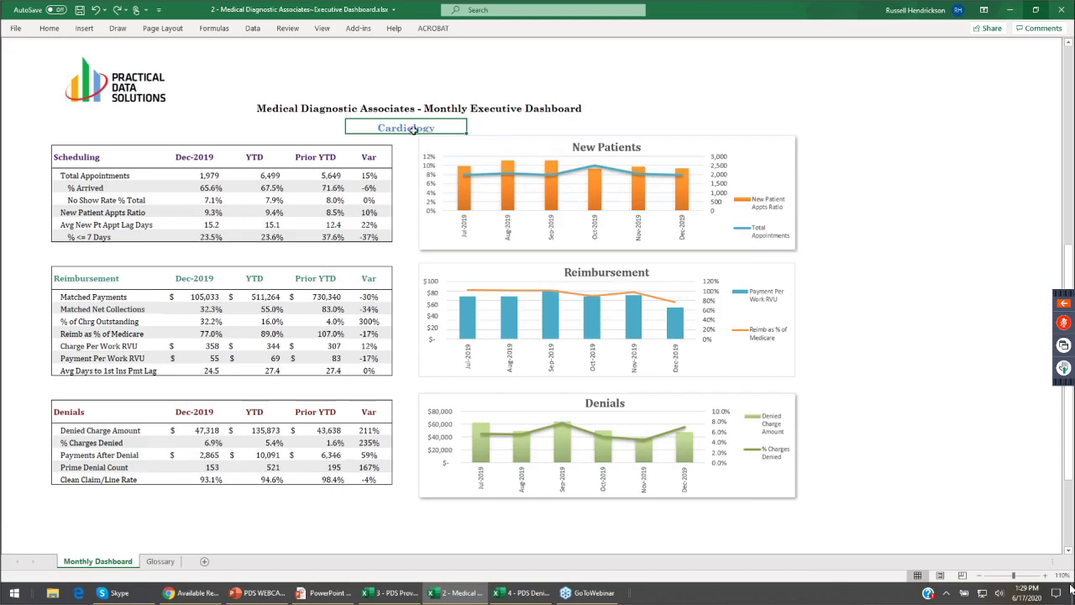
key("ctrl+z")
scroll(414, 128, "up", 12)
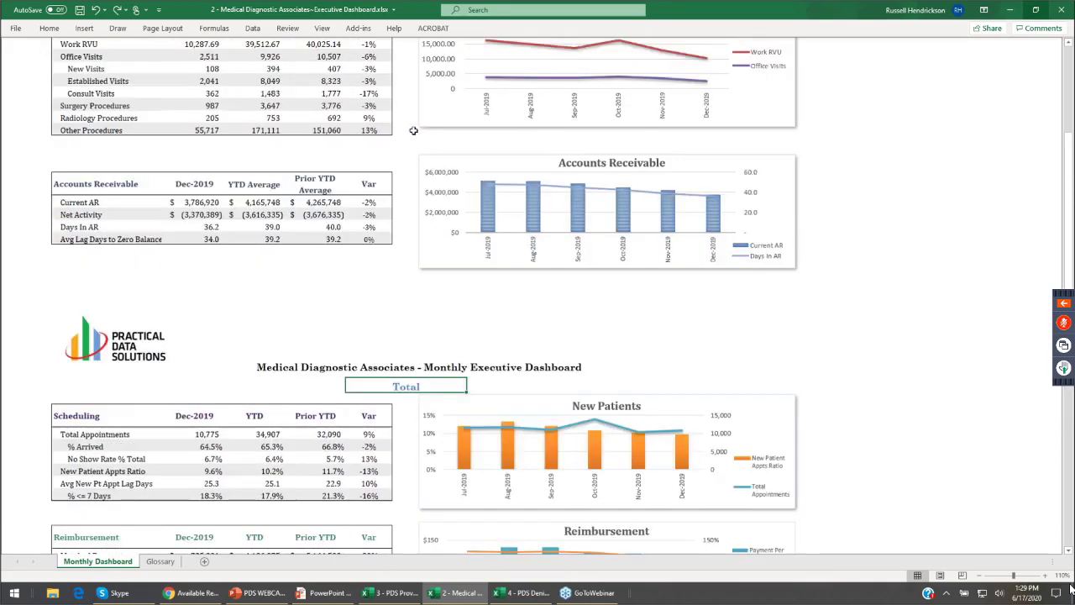
Set the specialty selector under the Monthly Executive Dashboard title to Cardiology
left_click(410, 84)
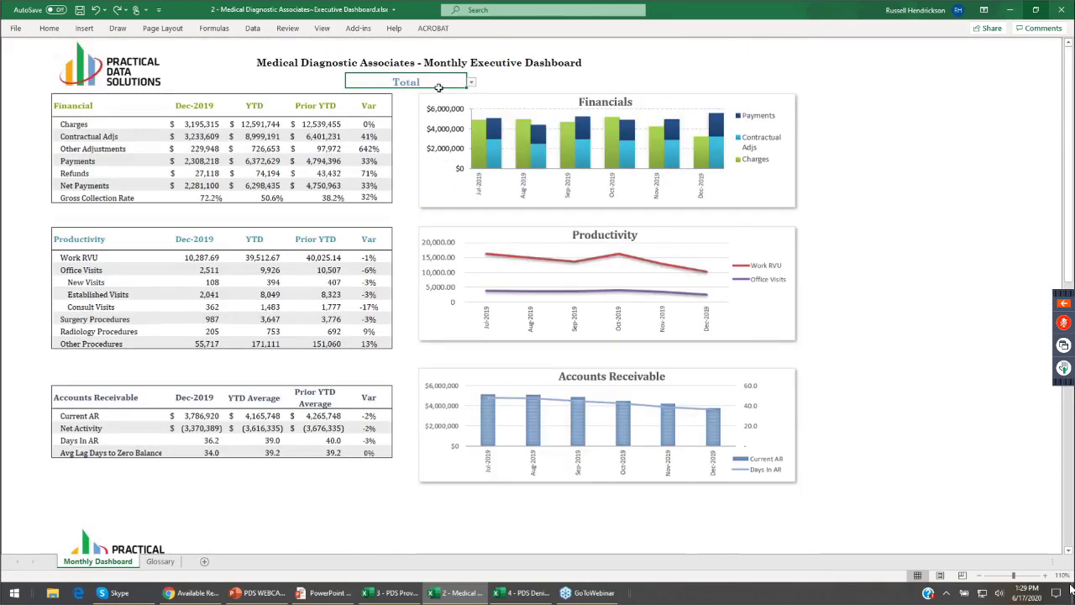
left_click(474, 81)
left_click(457, 100)
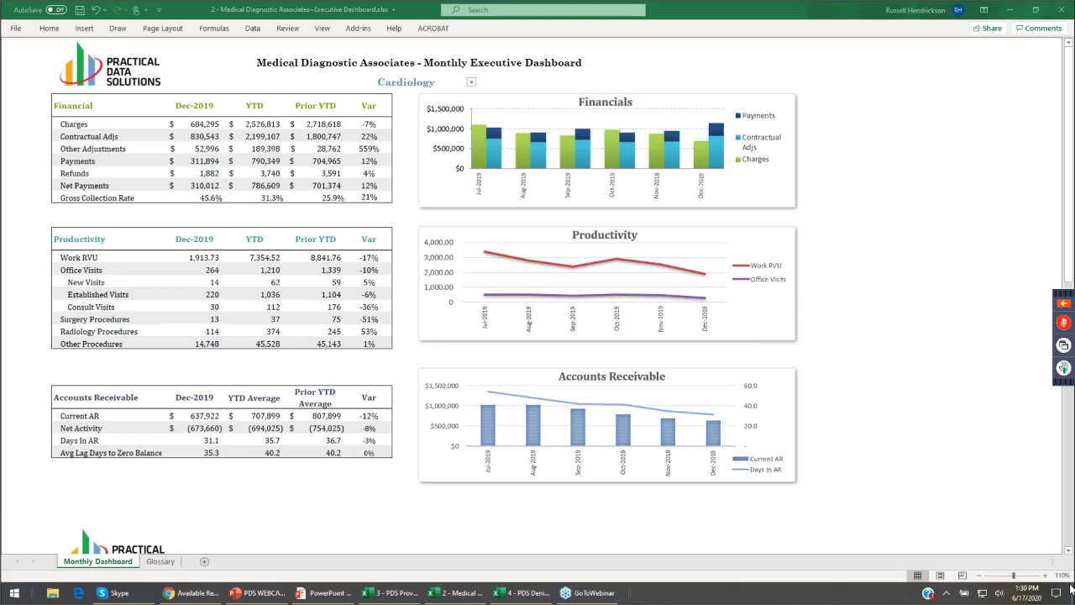
Switch to the PDS Provider KPI workbook and filter Division to Endocrinology, Family Practice and Gastroenterology only
key("alt+Tab")
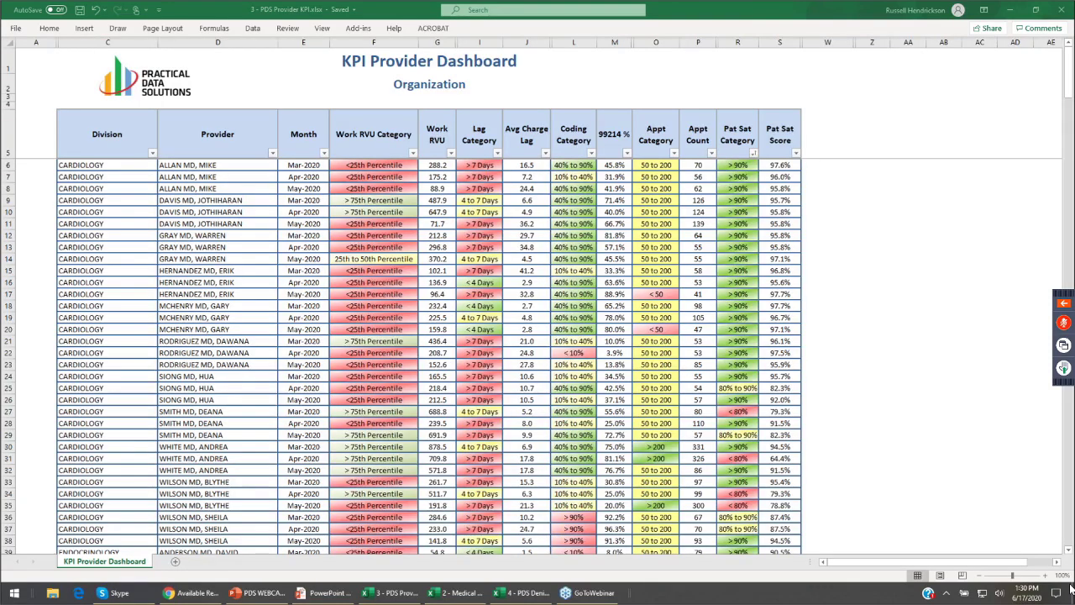
left_click(151, 156)
left_click(152, 155)
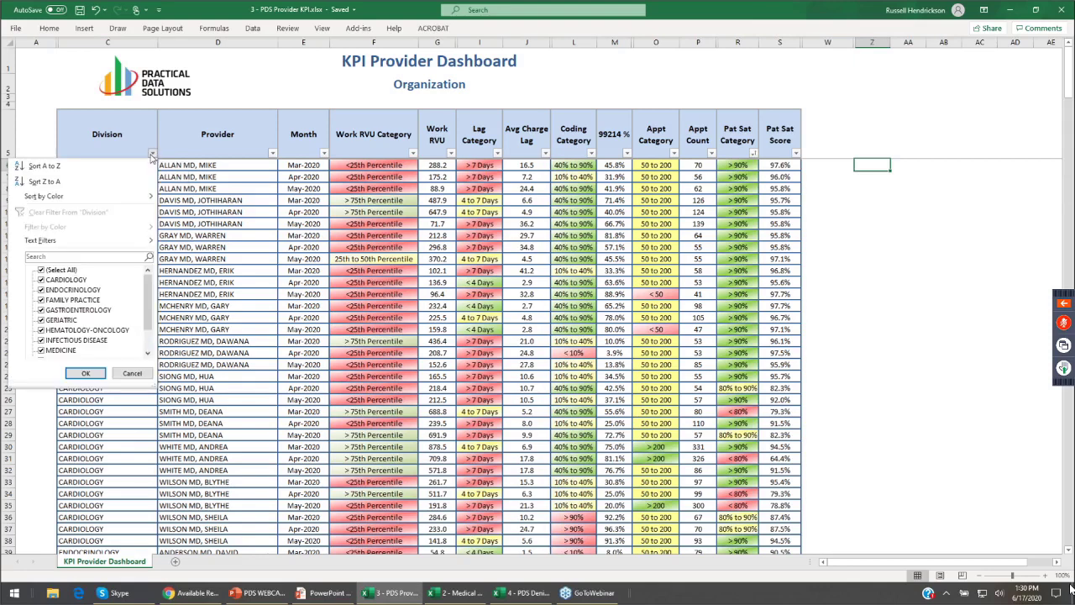
left_click(74, 269)
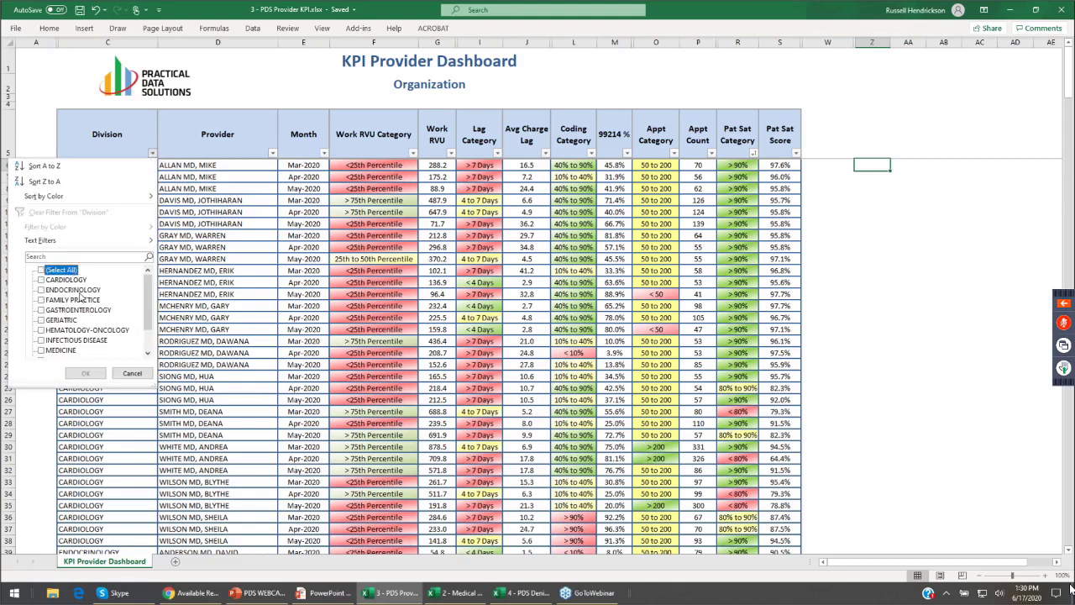
left_click(51, 280)
left_click(85, 373)
scroll(153, 351, "down", 11)
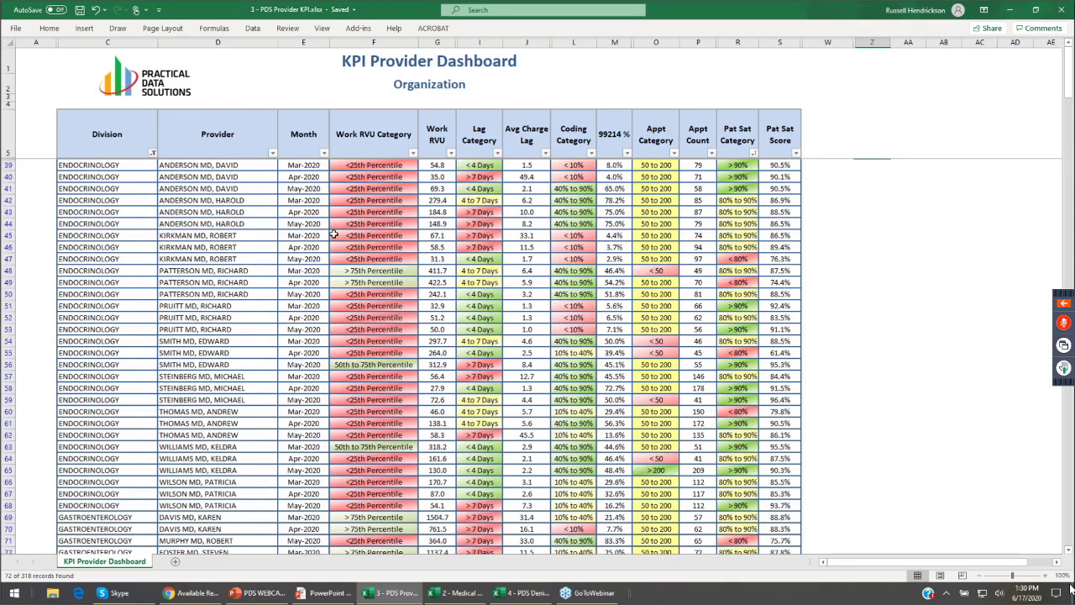
Filter the Month column of the provider table to April 2020 only
left_click(324, 153)
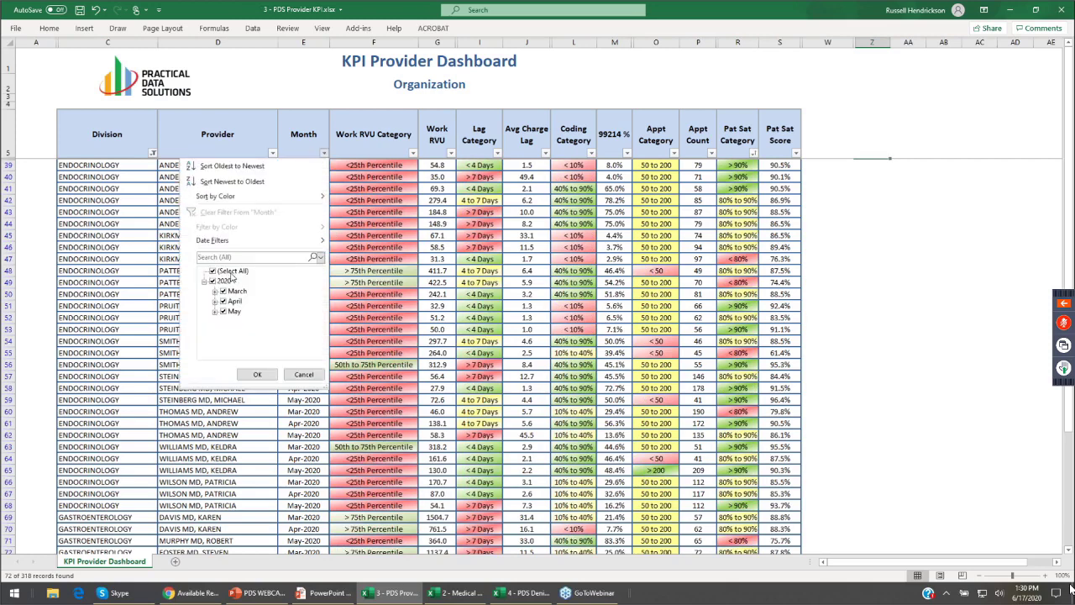
left_click(213, 270)
left_click(224, 301)
left_click(255, 375)
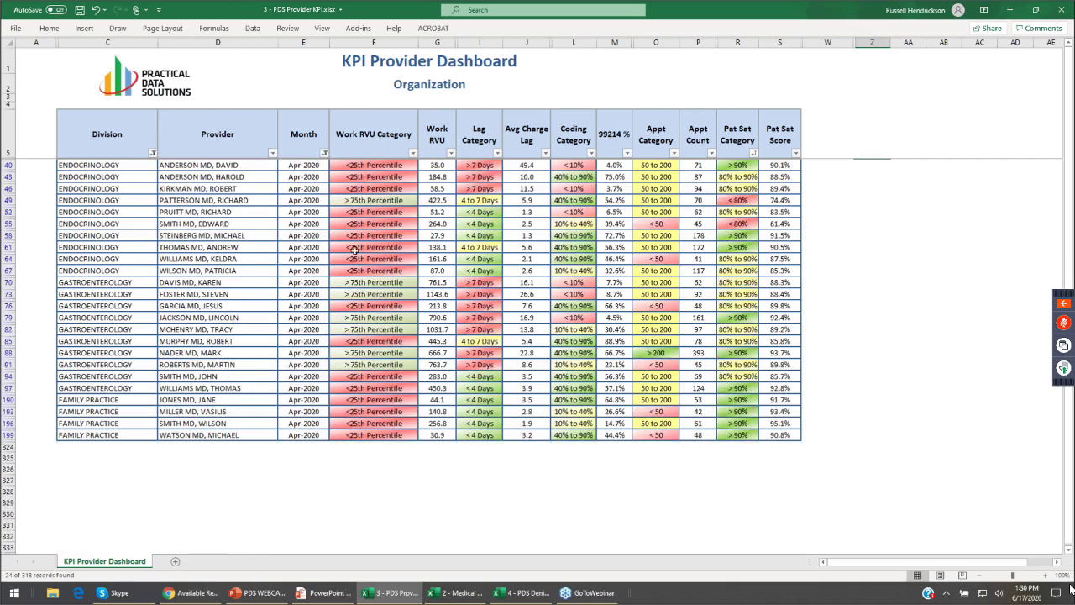
Filter the Work RVU Category column to show only <25th Percentile
left_click(413, 153)
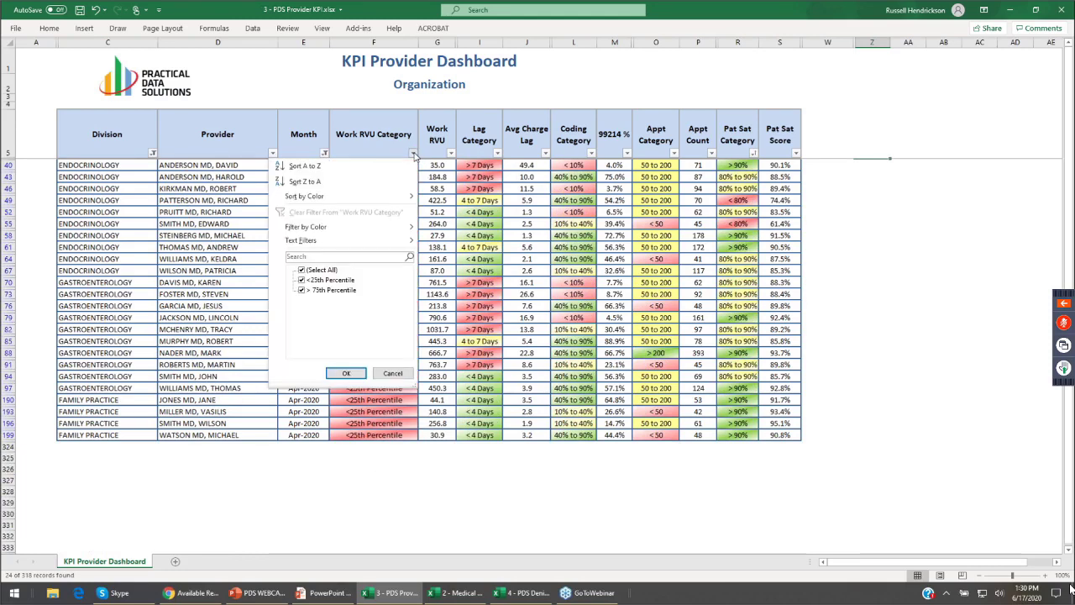
left_click(302, 290)
left_click(353, 373)
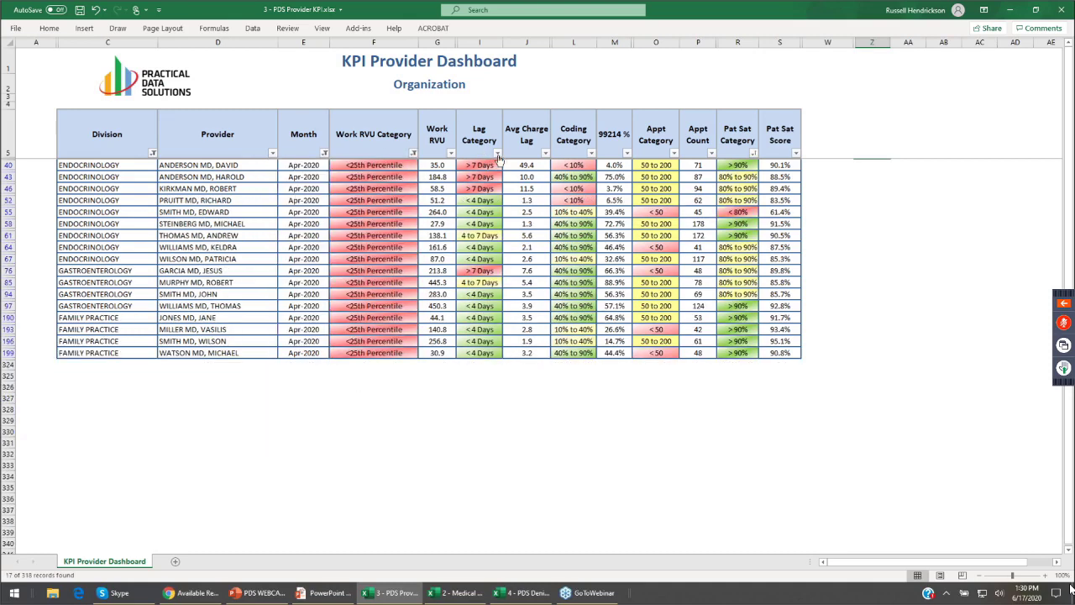
Sort the filtered providers A to Z by Lag Category, Appt Category and Pat Sat Category in turn
left_click(498, 154)
left_click(382, 165)
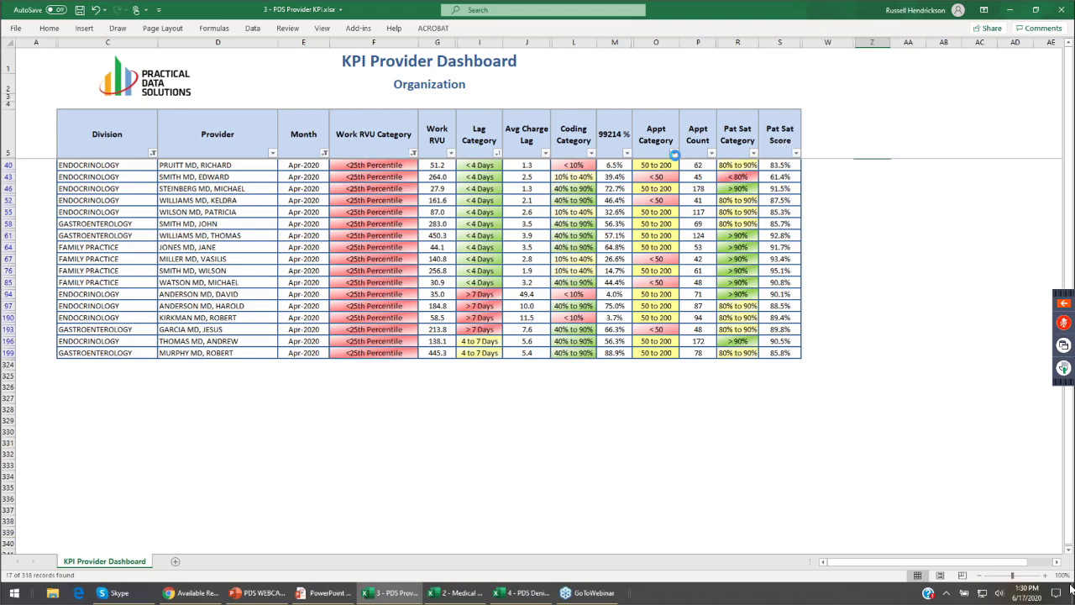
left_click(675, 153)
key("Escape")
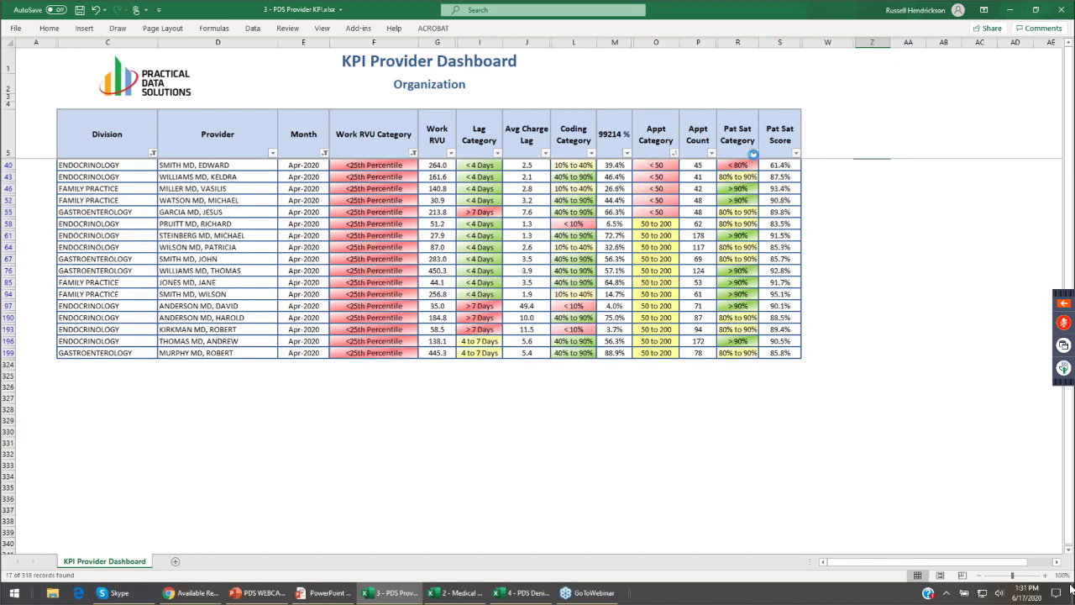
left_click(753, 153)
left_click(731, 374)
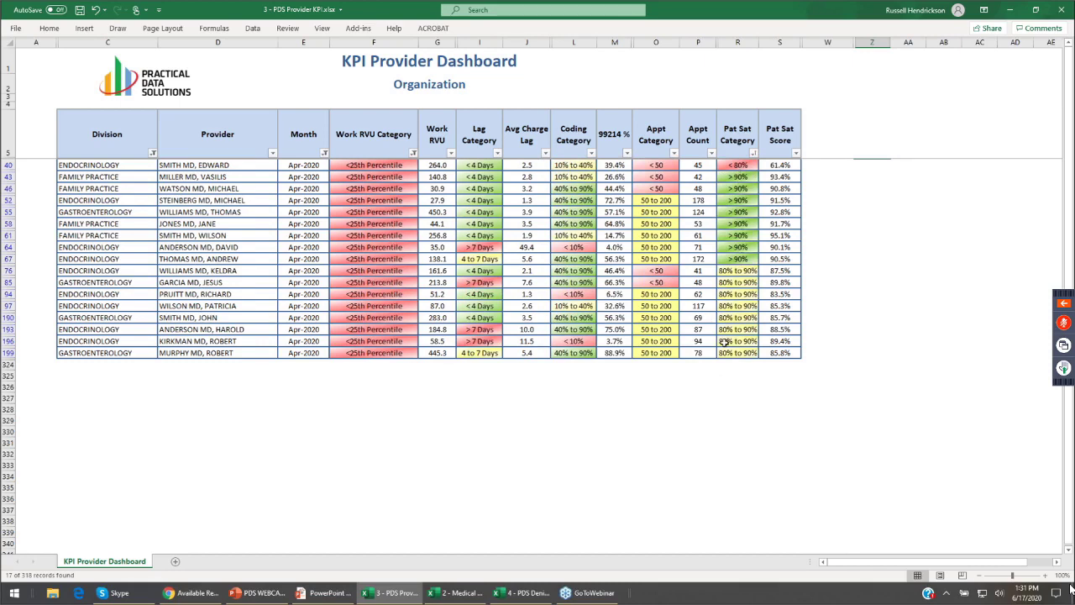
Filter Work RVU Category to > 75th Percentile only and sort the rows A to Z by Pat Sat Category
left_click(413, 153)
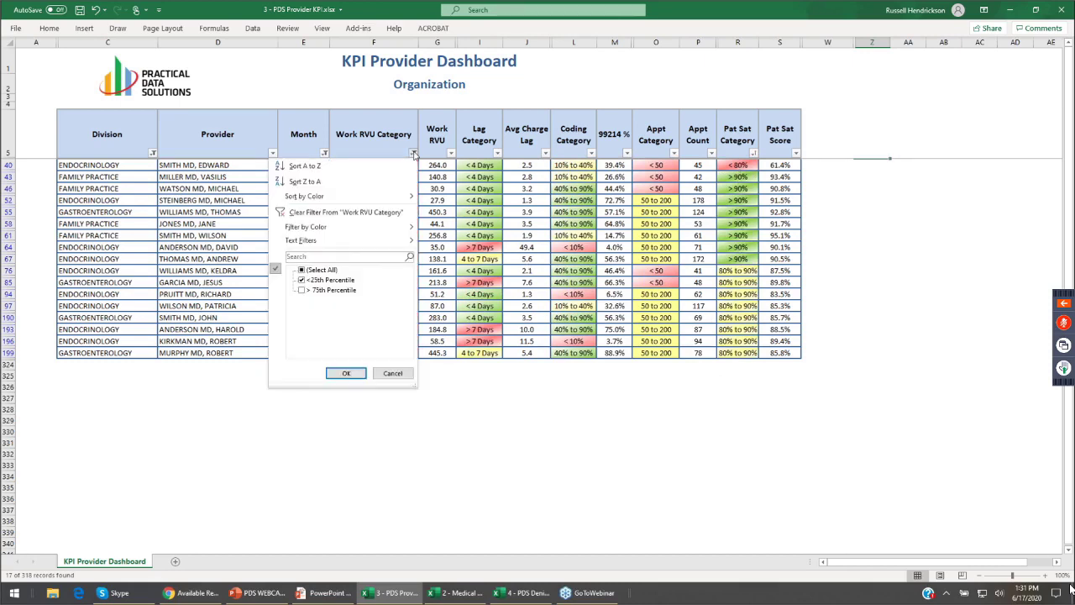
left_click(324, 290)
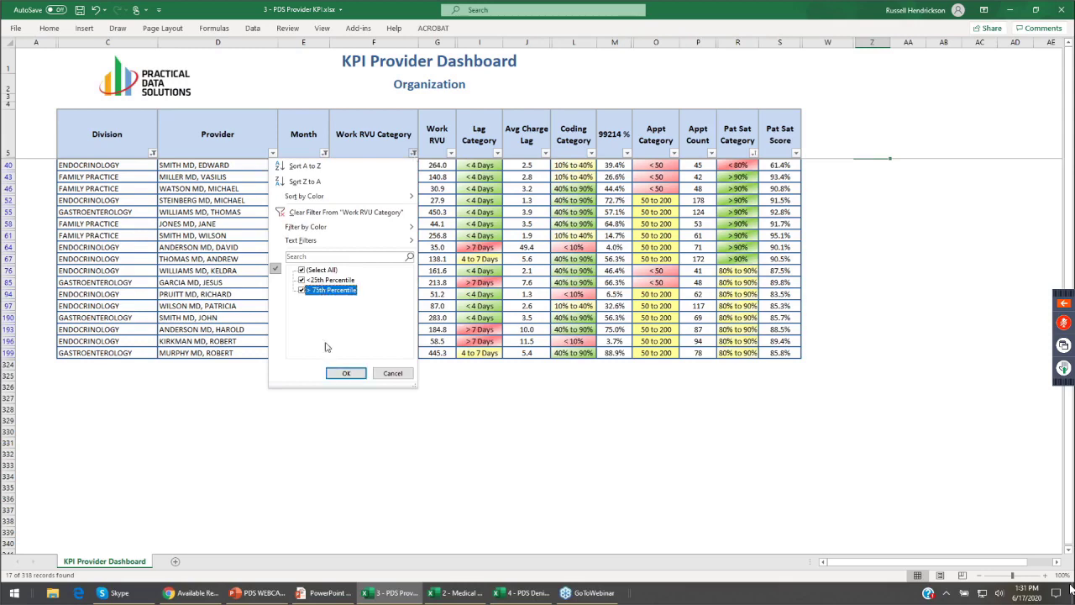
left_click(303, 280)
left_click(345, 374)
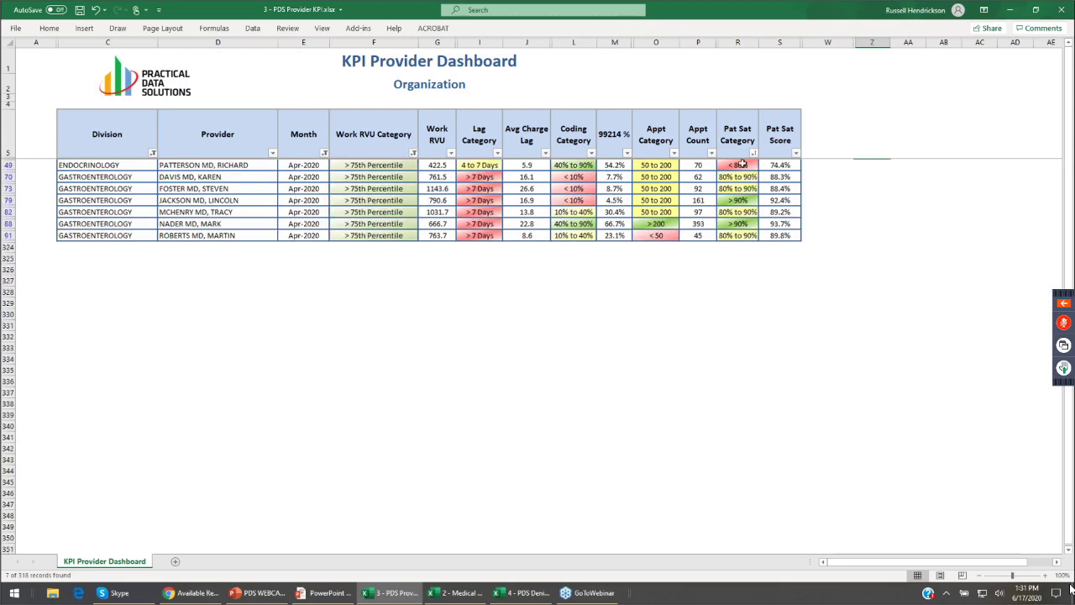
left_click(754, 153)
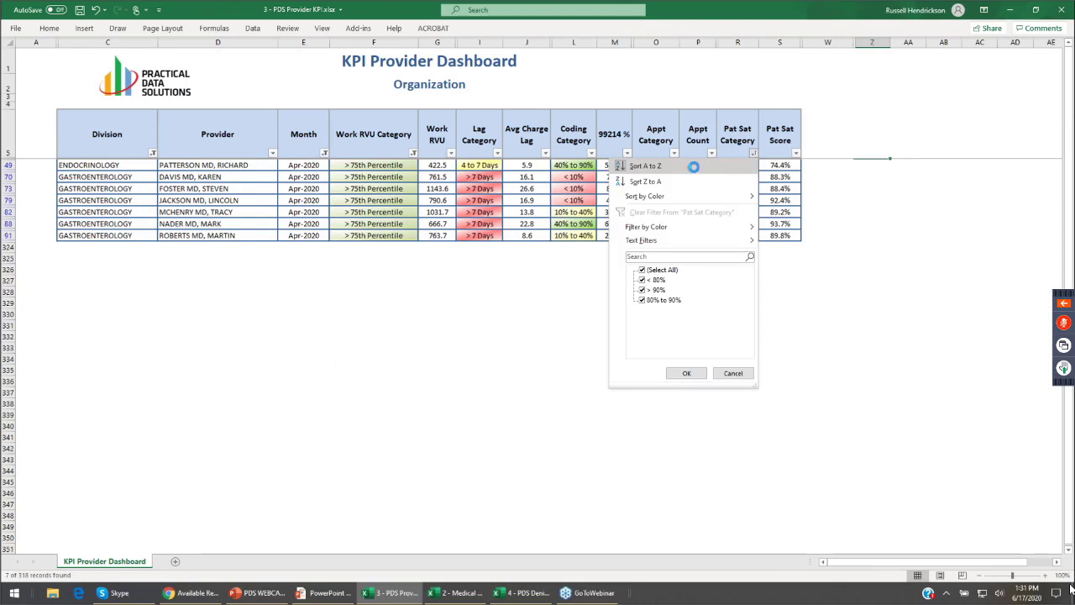
left_click(693, 166)
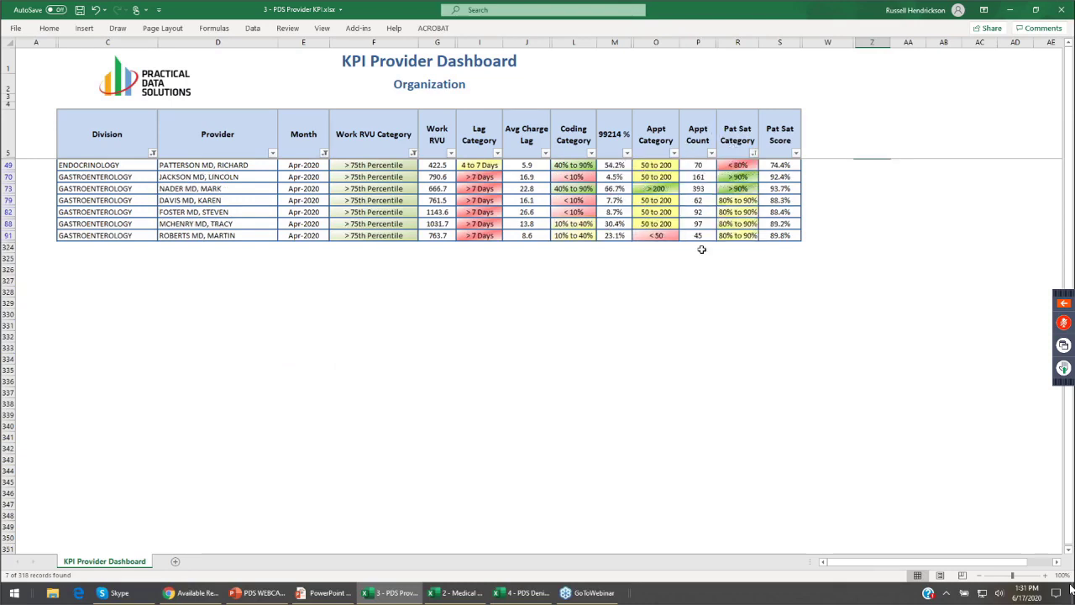
Include all Work RVU categories again and sort the providers by Work RVU from smallest to largest
left_click(413, 152)
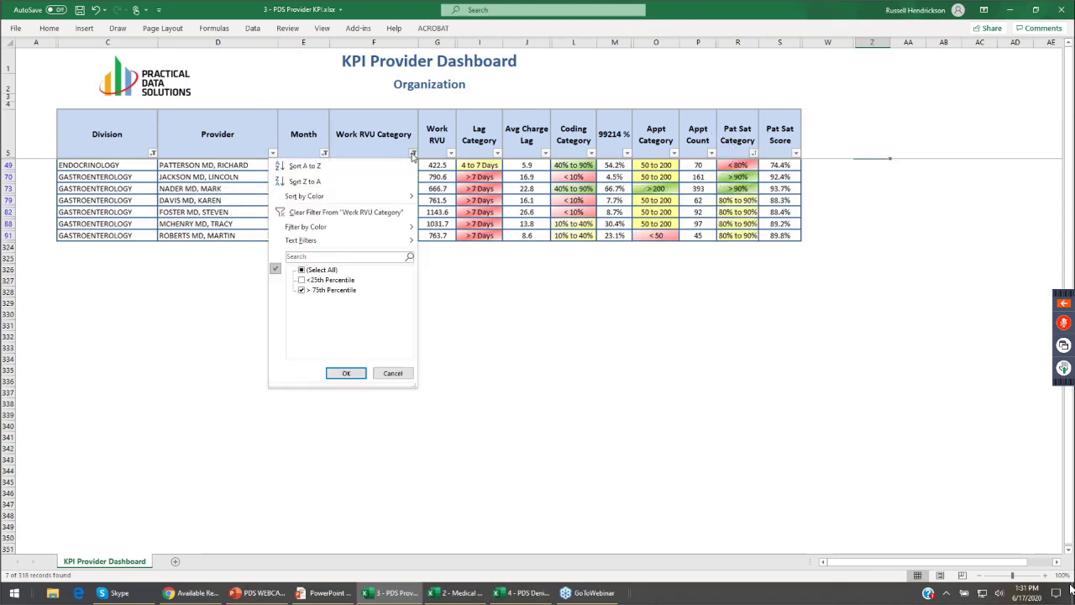
left_click(323, 280)
left_click(346, 373)
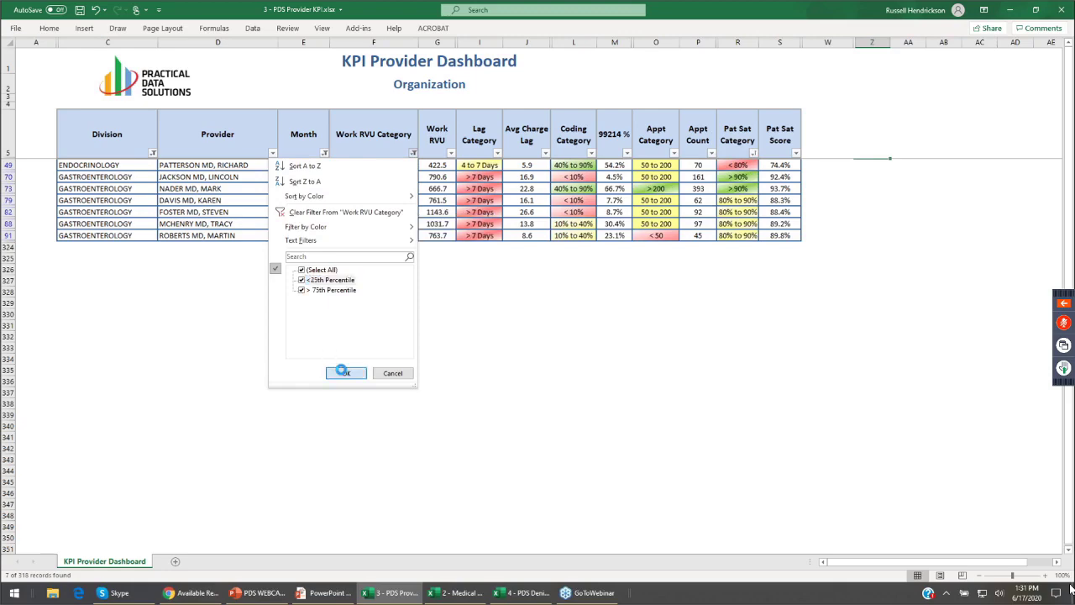
left_click(451, 153)
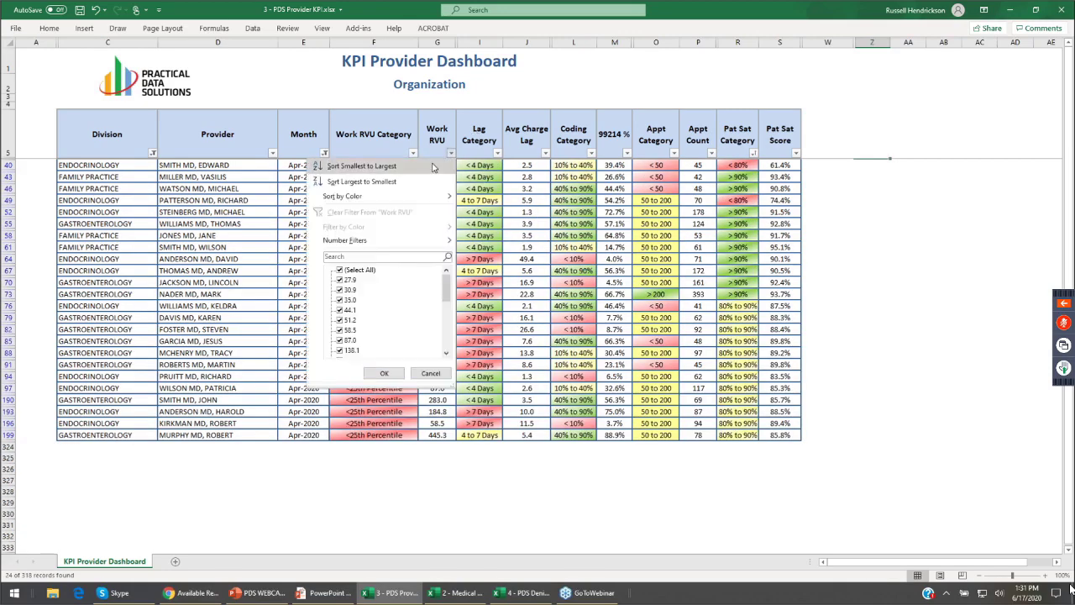
left_click(585, 294)
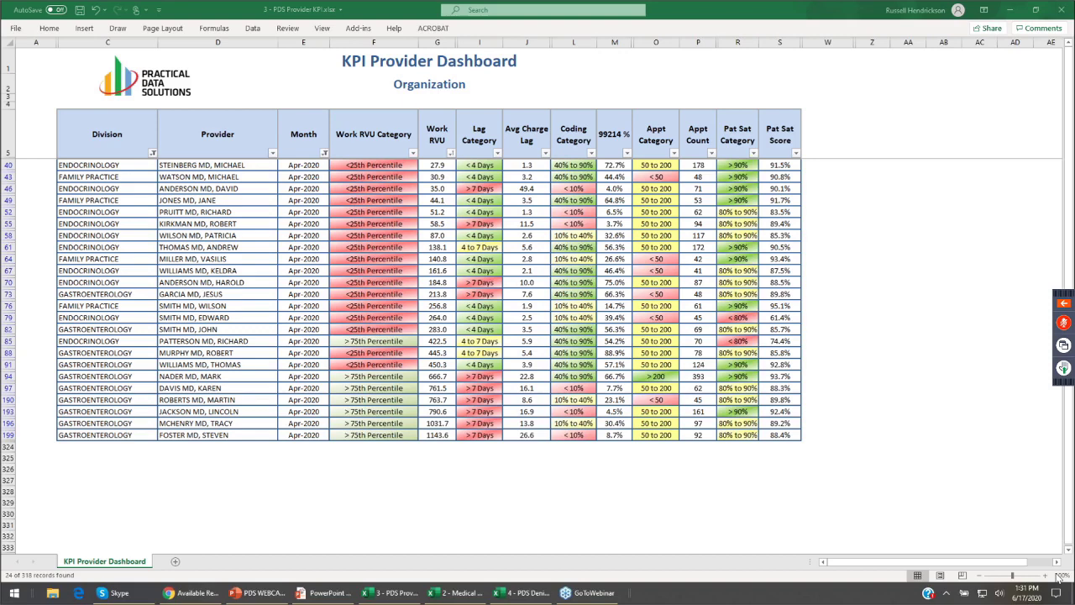
Switch to the denials revenue opportunity workbook and display Madison County's formula for opportunity at division average recovery rate
key("alt+Tab")
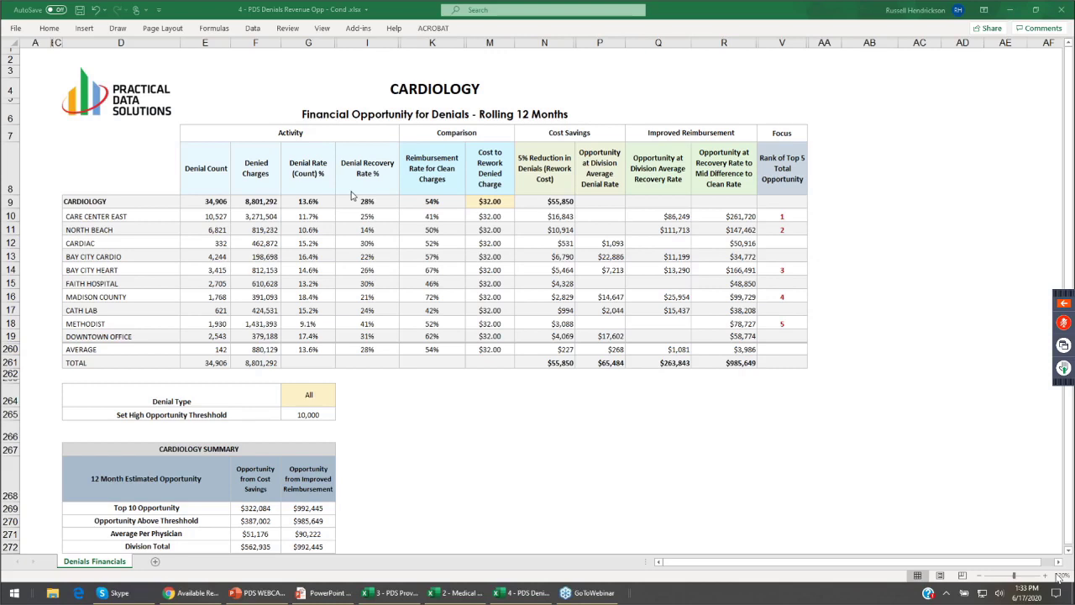
key("F2")
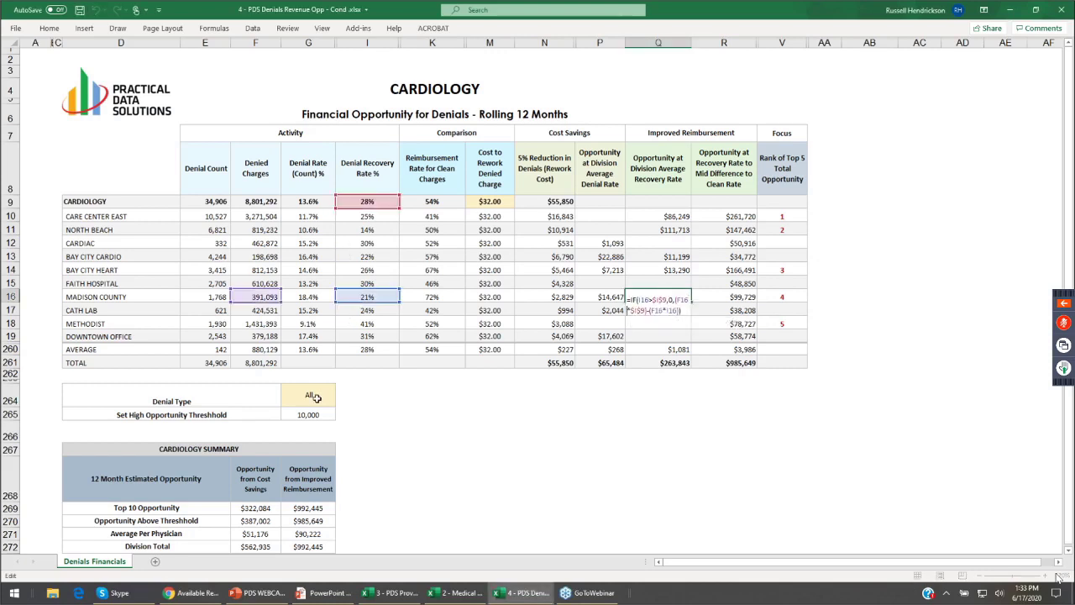
Set Cardiology's Denial Type to Registration, change it to Billing & Coding, and return it to Registration
left_click(315, 398)
left_click(340, 401)
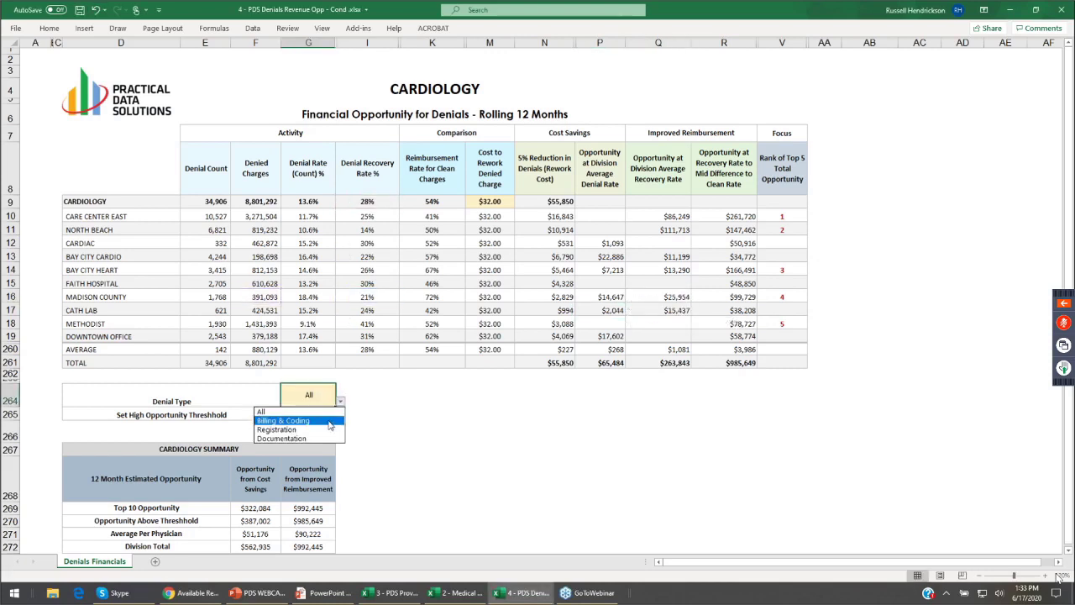
left_click(329, 429)
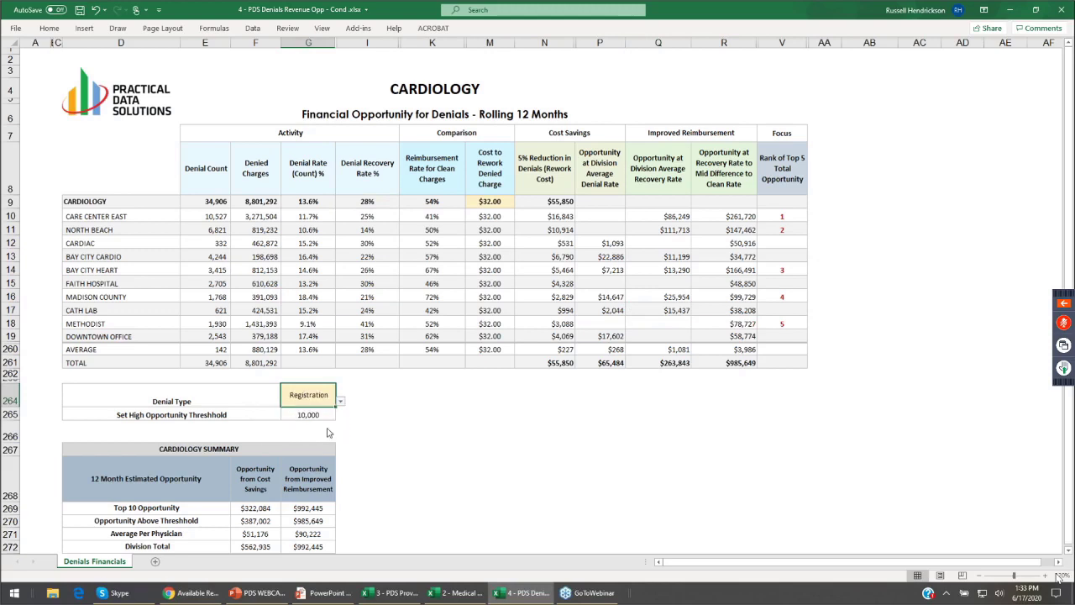
left_click(341, 402)
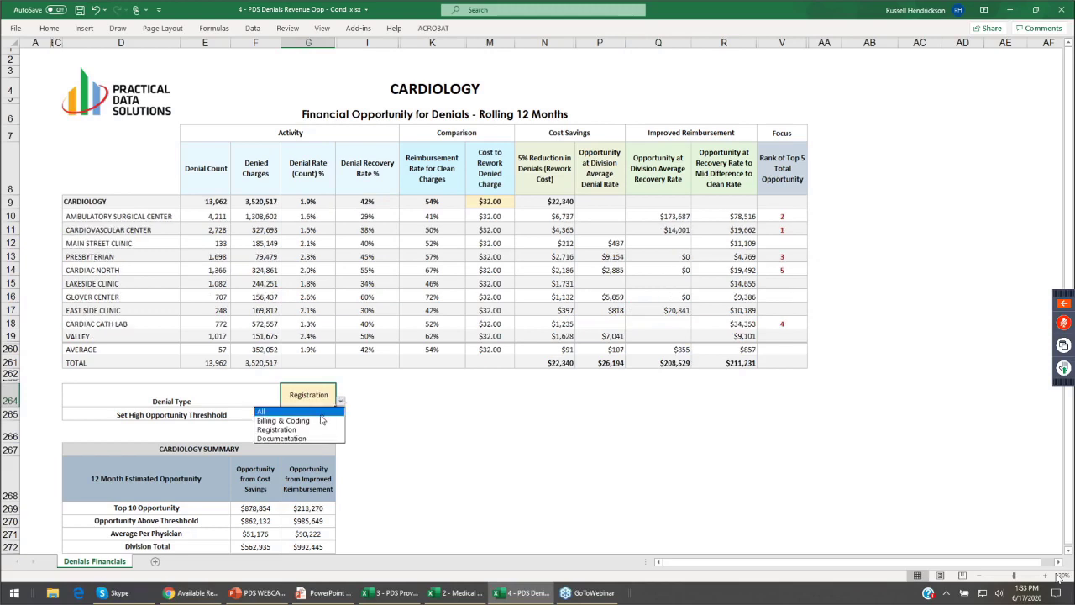
left_click(319, 412)
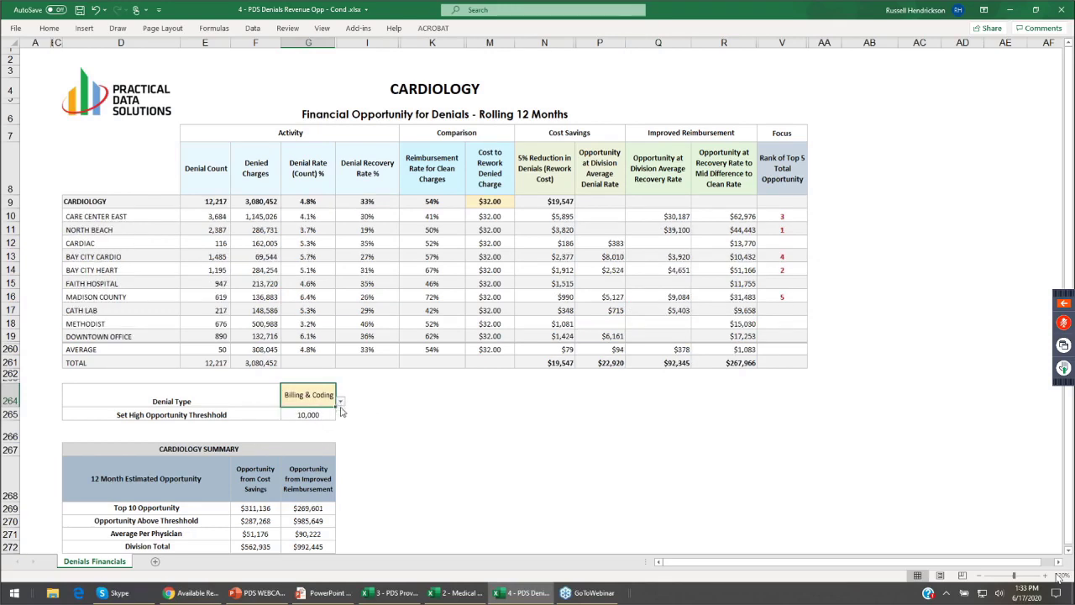
left_click(341, 402)
left_click(325, 429)
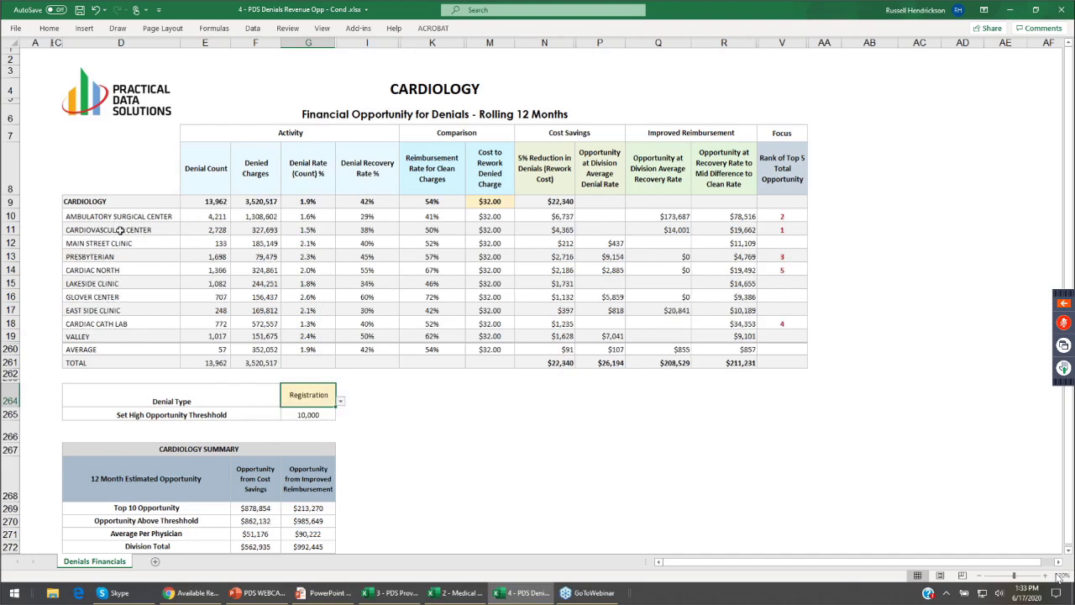
Set the Denial Type to Documentation, change it to Billing & Coding, and finish with All
left_click(341, 404)
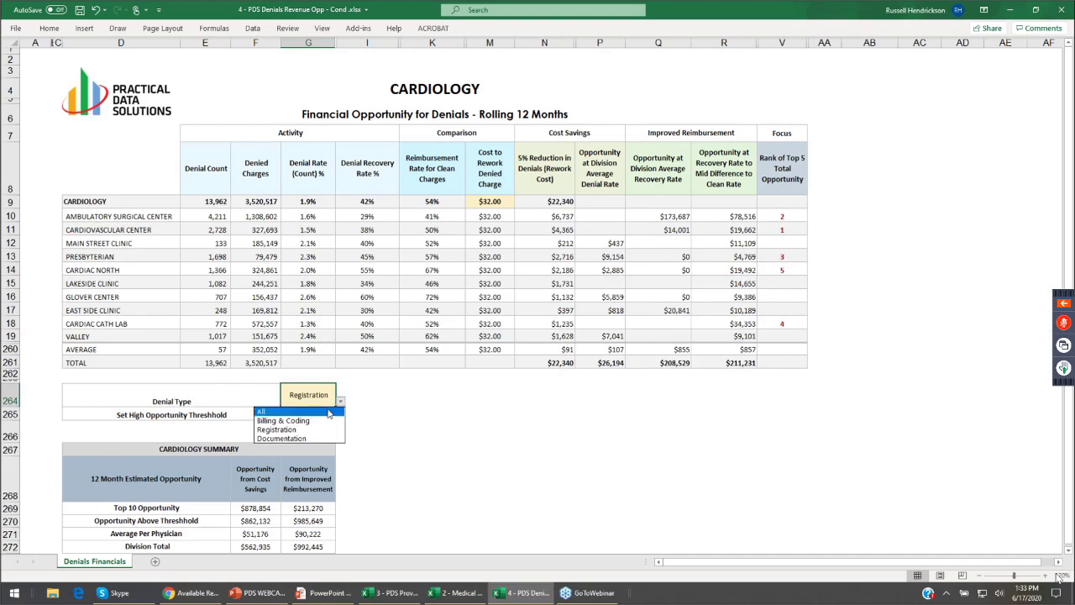
left_click(319, 439)
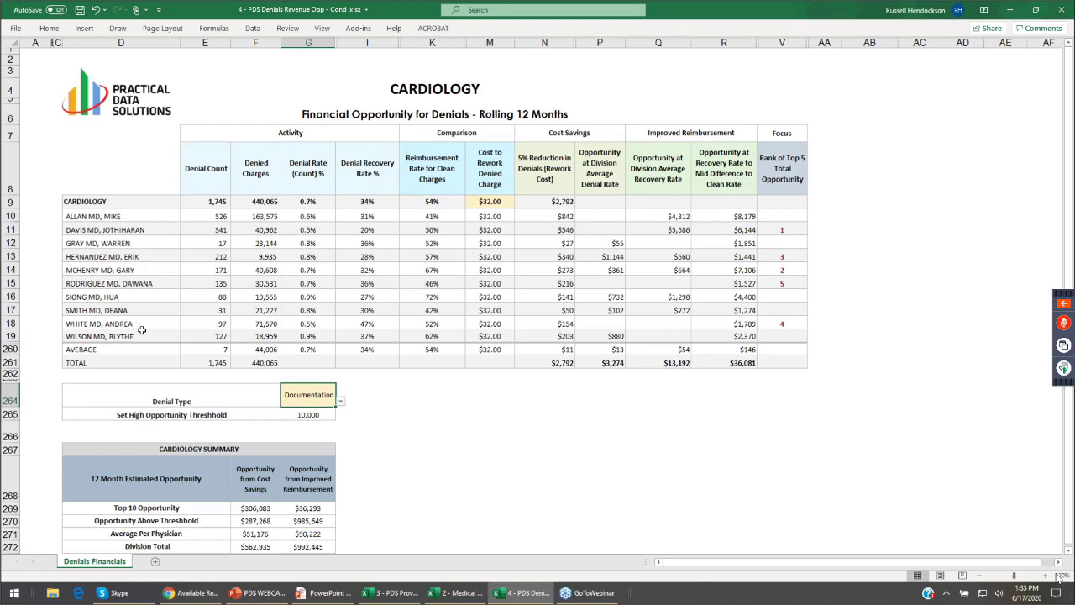
left_click(341, 402)
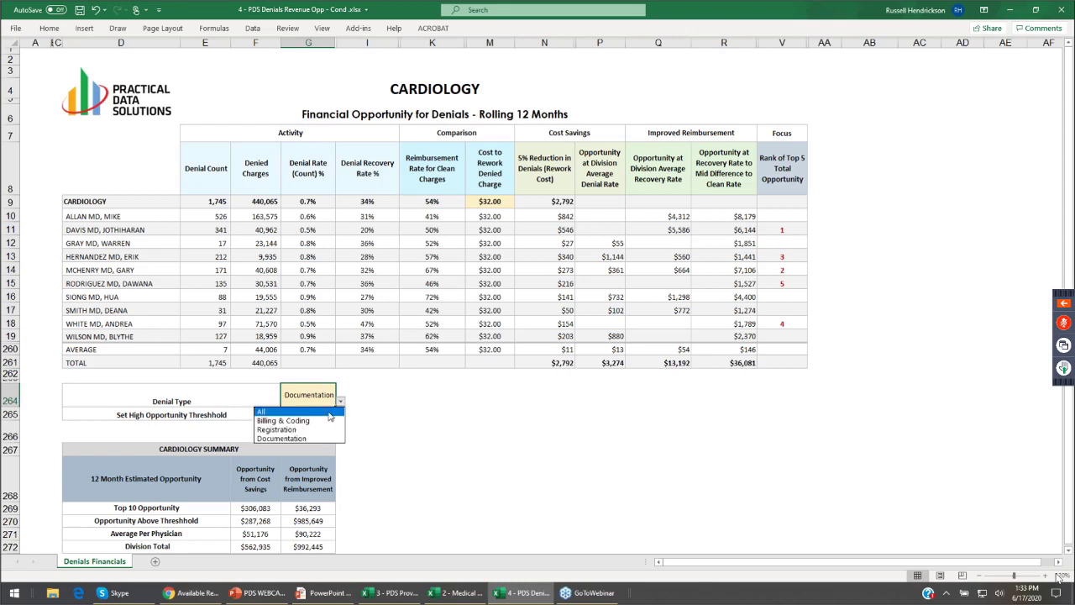
left_click(327, 421)
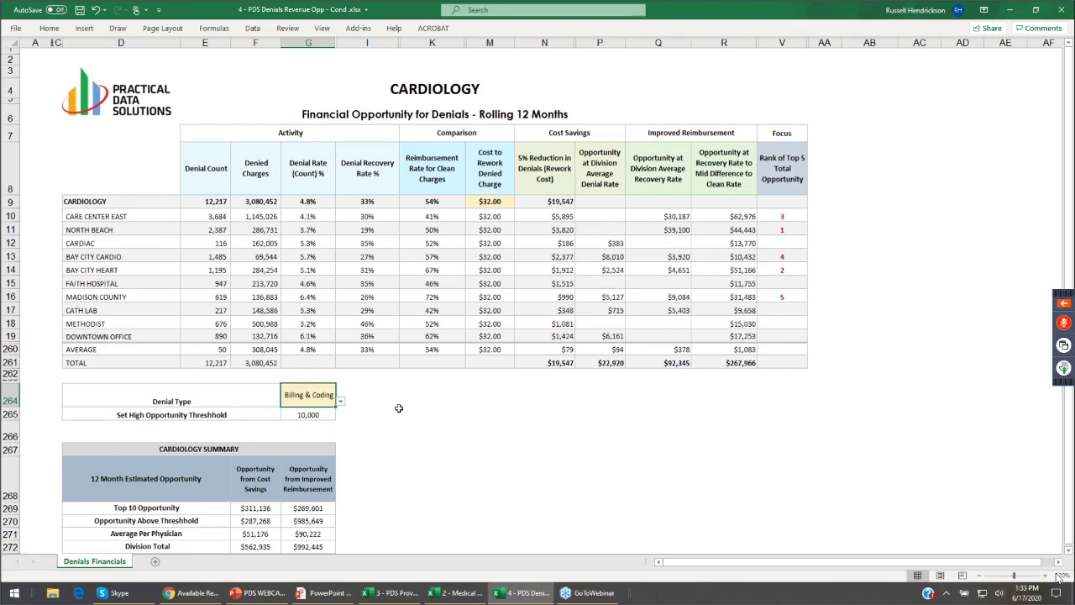
left_click(341, 402)
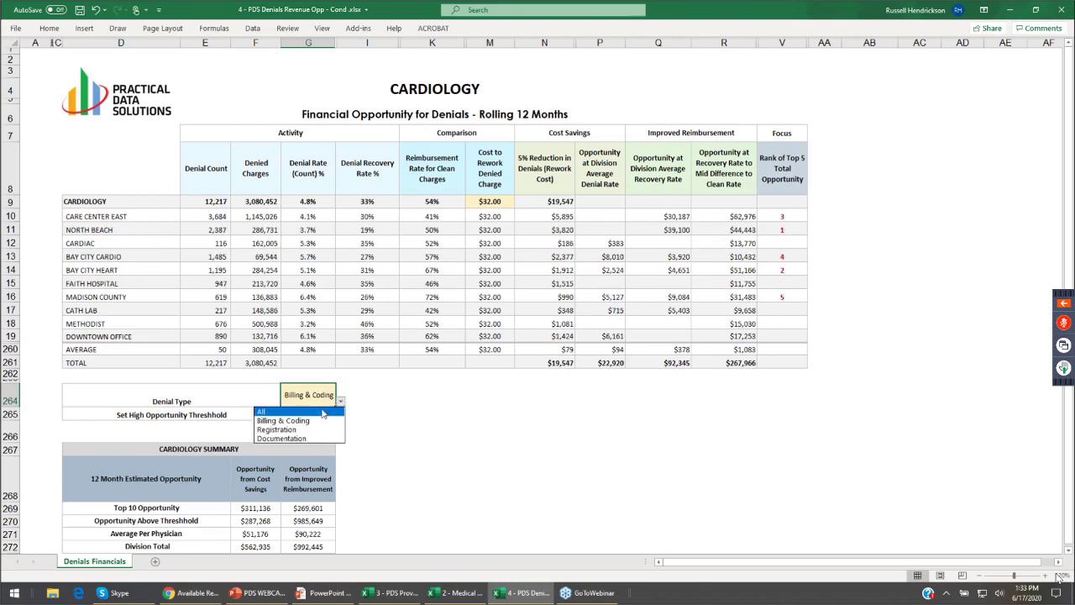
left_click(292, 416)
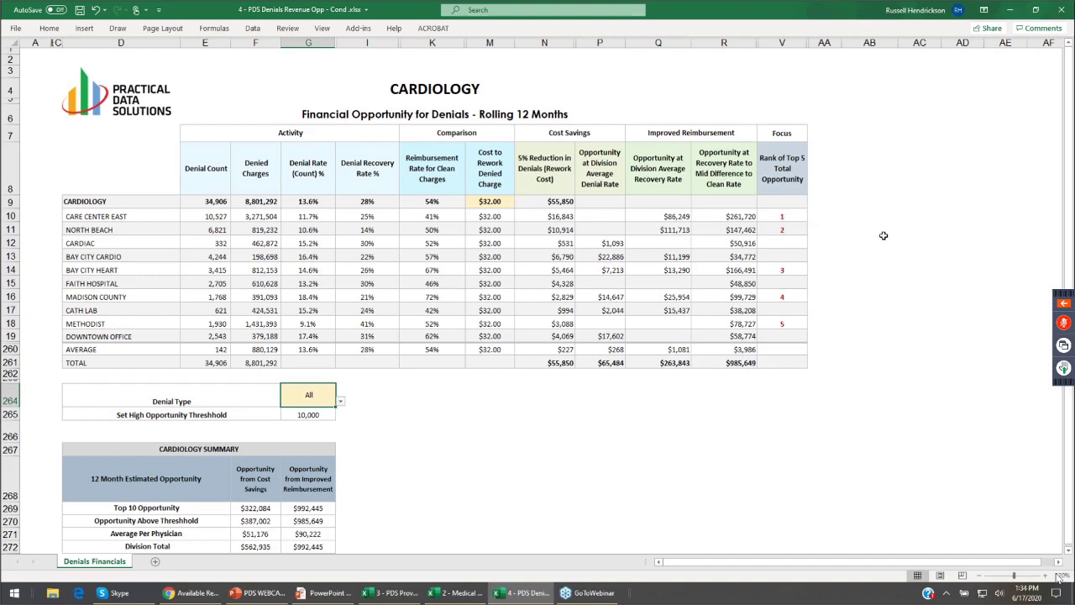
Set Cardiology's Cost to Rework Denied Charge to $40 and restore it to $32
left_click(501, 202)
left_click(520, 206)
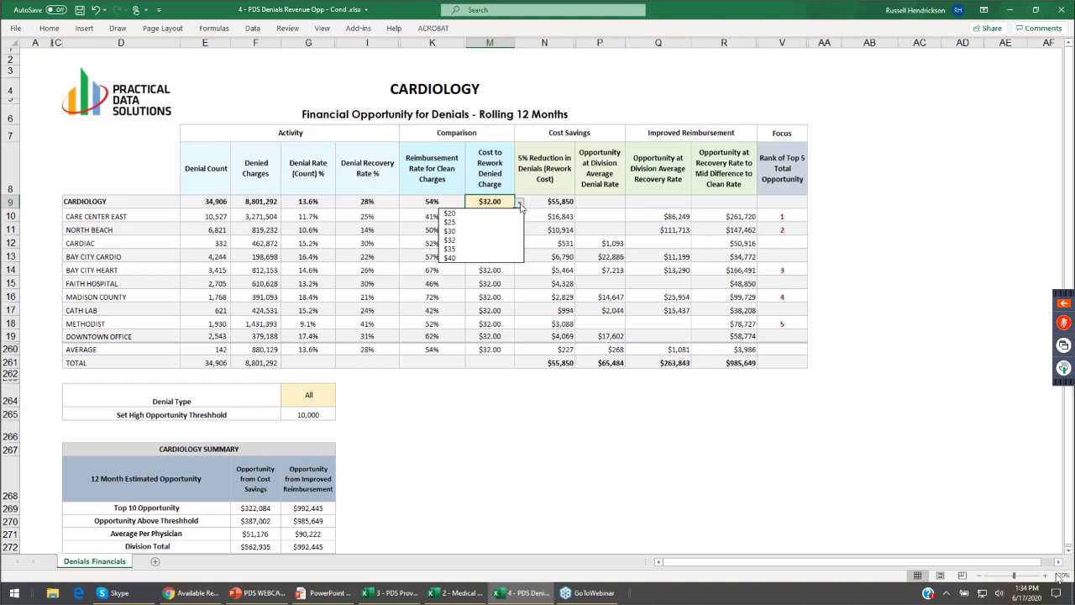
left_click(496, 258)
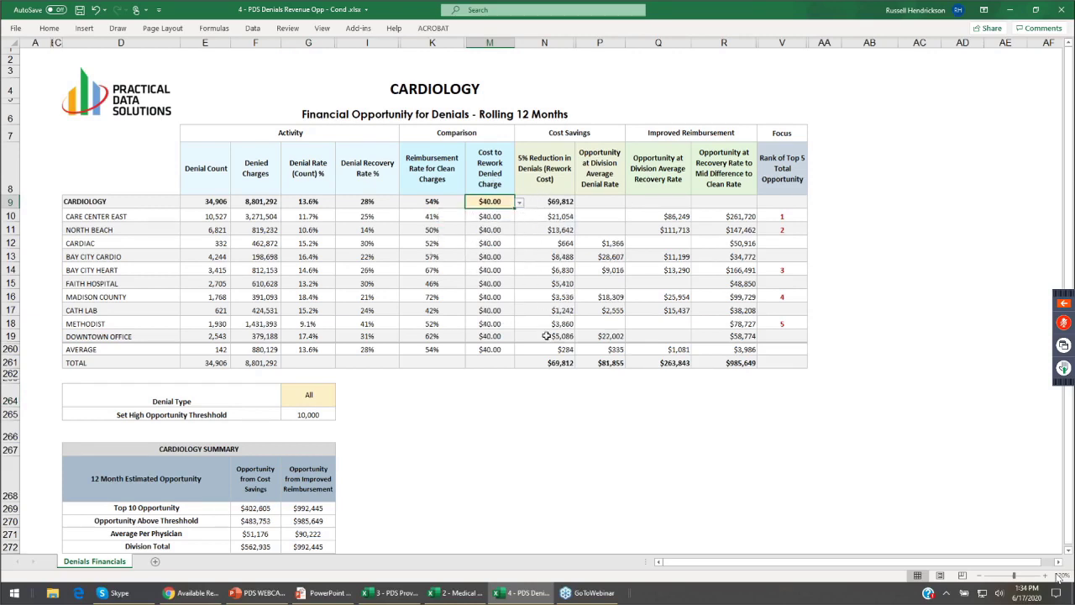
left_click(520, 206)
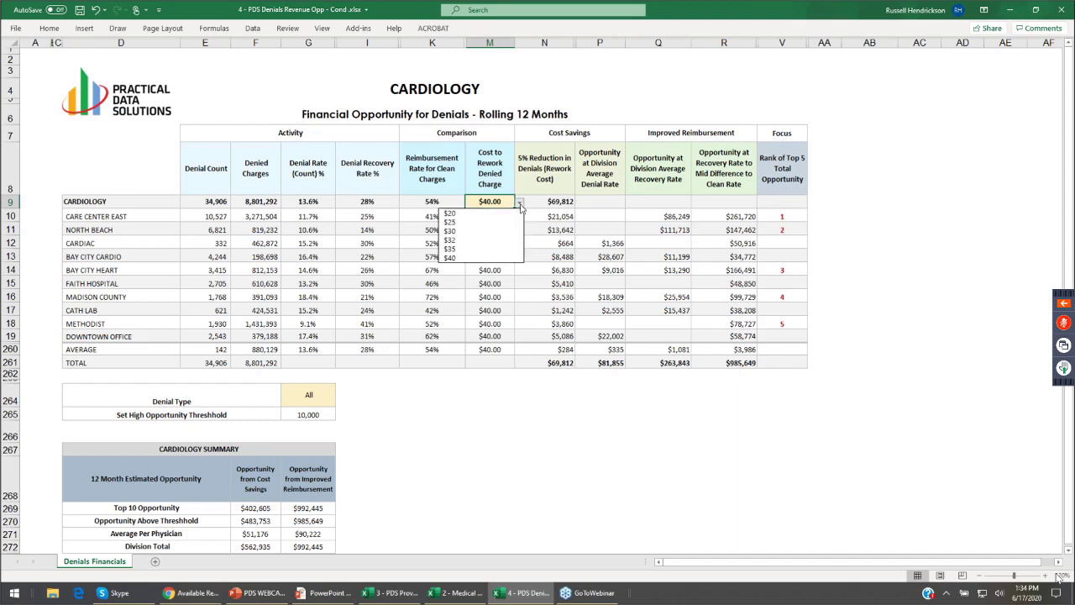
left_click(491, 240)
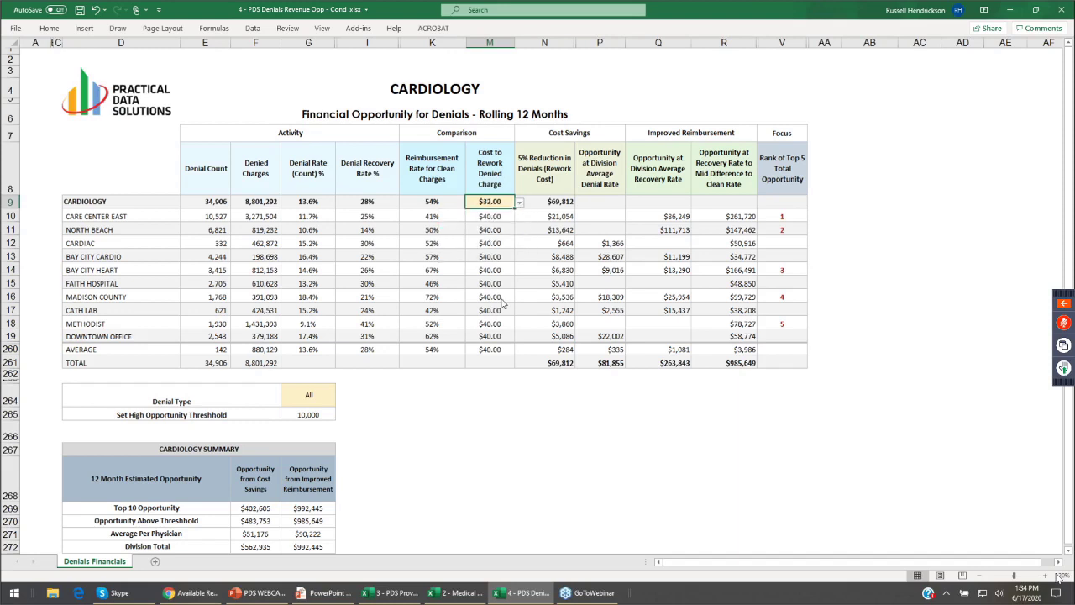
Compare Bay City Cardio's denial rate with the Cardiology rate and check its opportunity at the division average denial rate
left_click(105, 257)
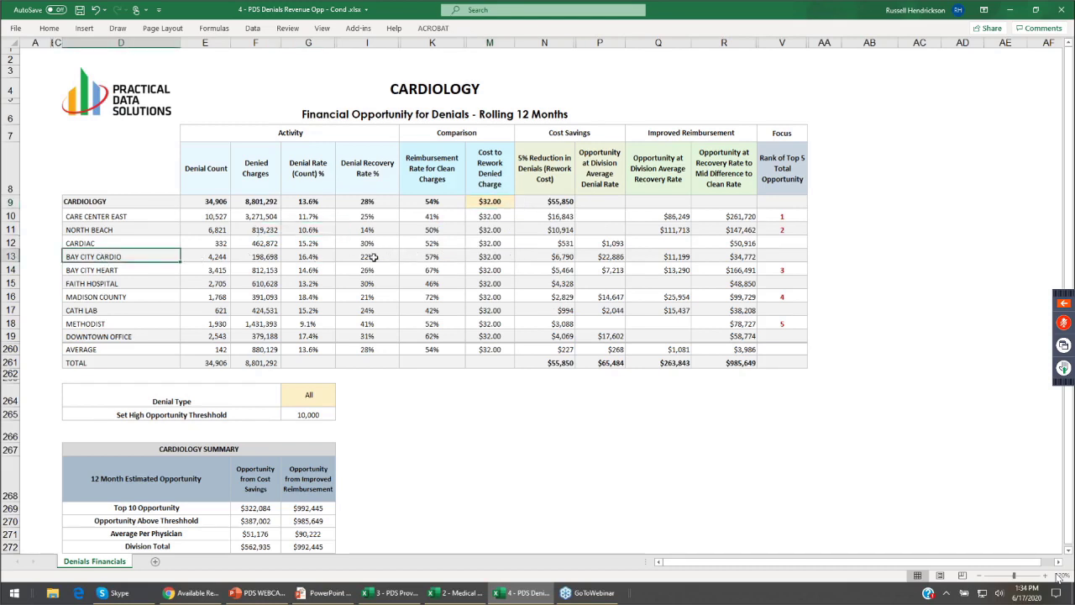
left_click(304, 254)
left_click(319, 204)
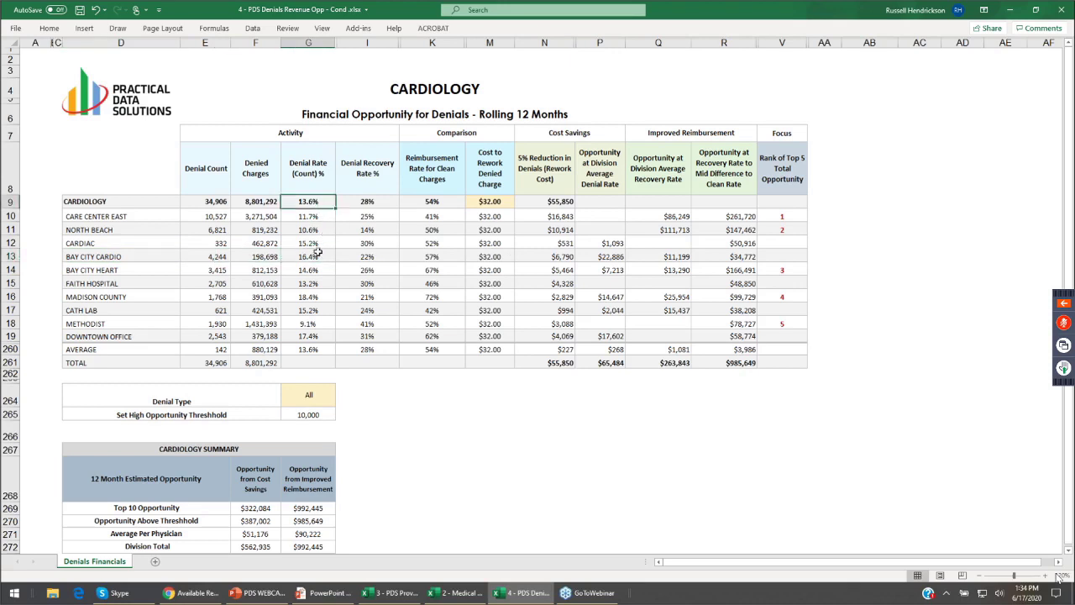
left_click(317, 252)
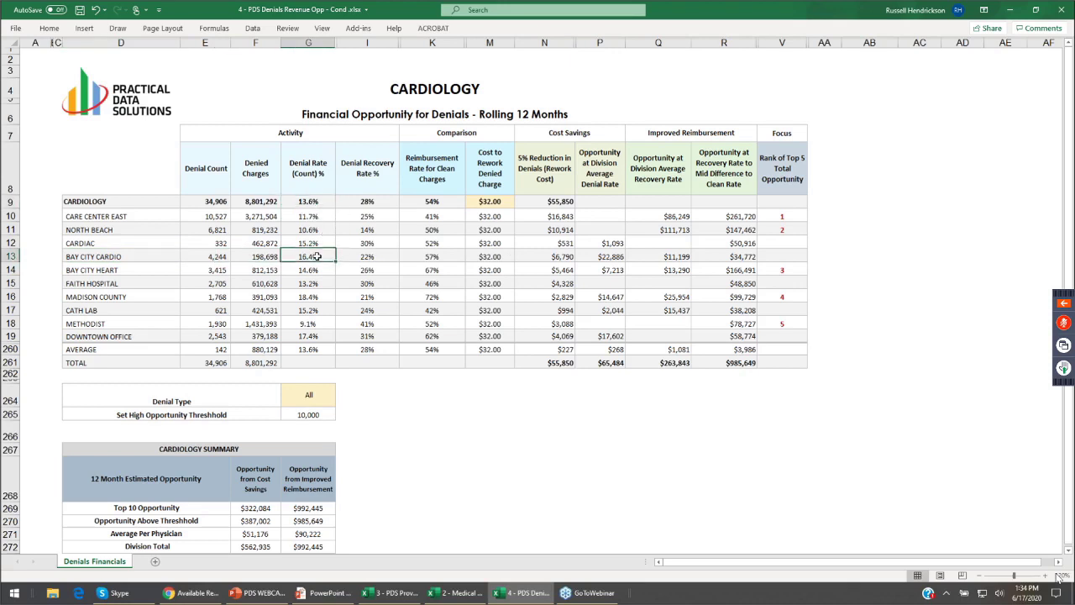
left_click(610, 257)
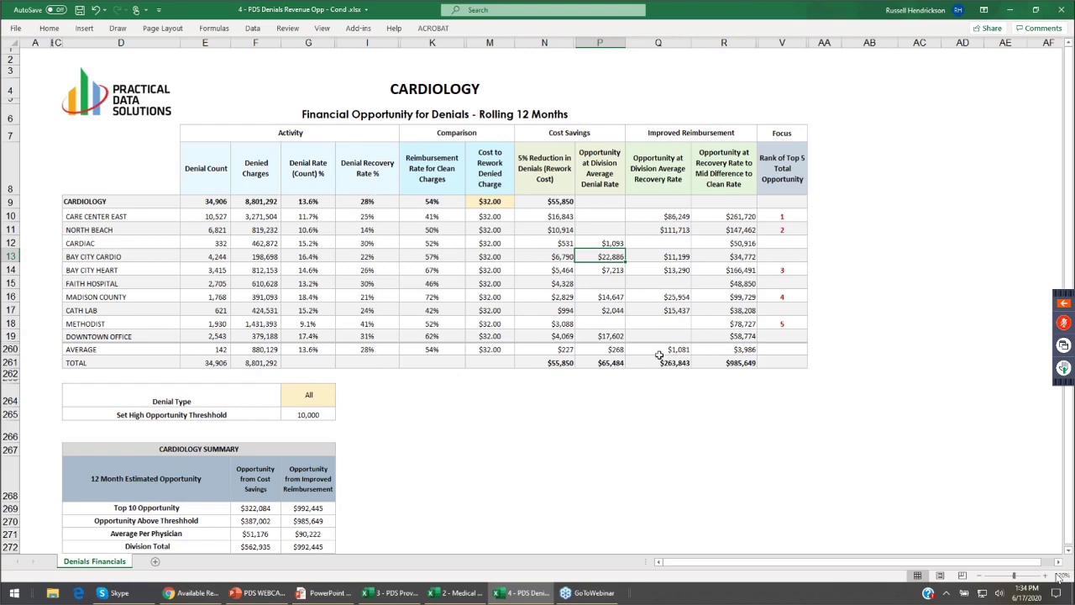
Review Care Center East's opportunity at the division average recovery rate, and highlight the Madison County row to examine the same figure
left_click(676, 215)
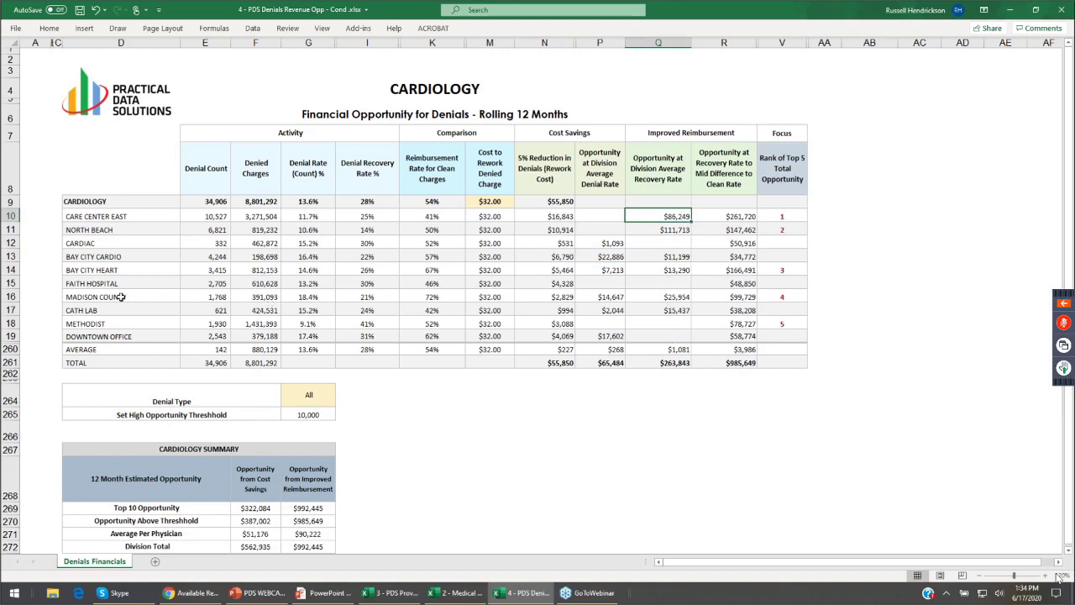
left_click_drag(126, 286, 495, 296)
left_click_drag(646, 289, 789, 298)
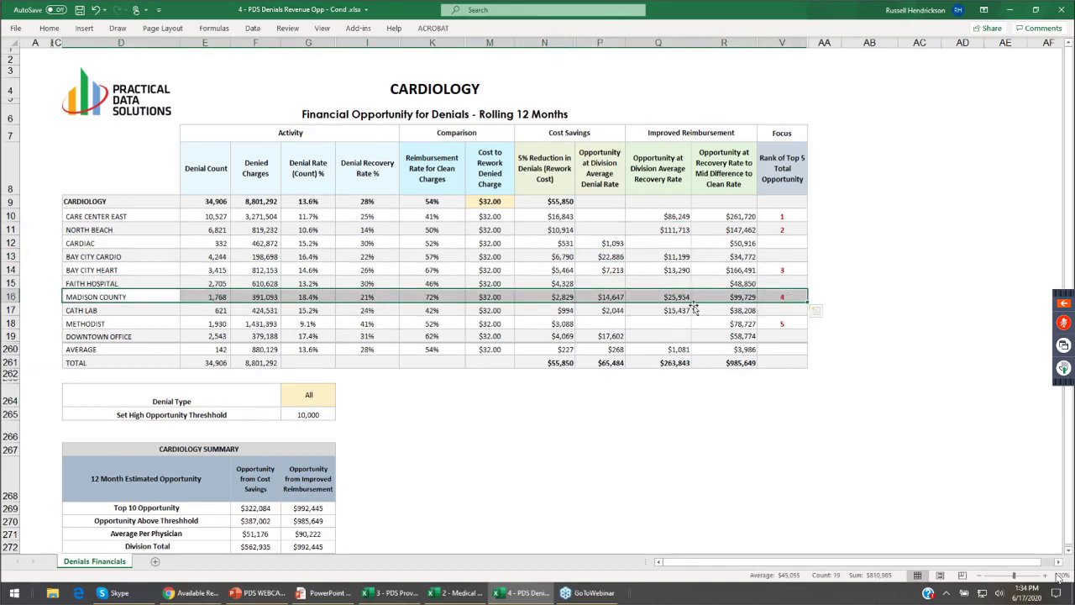
left_click(666, 296)
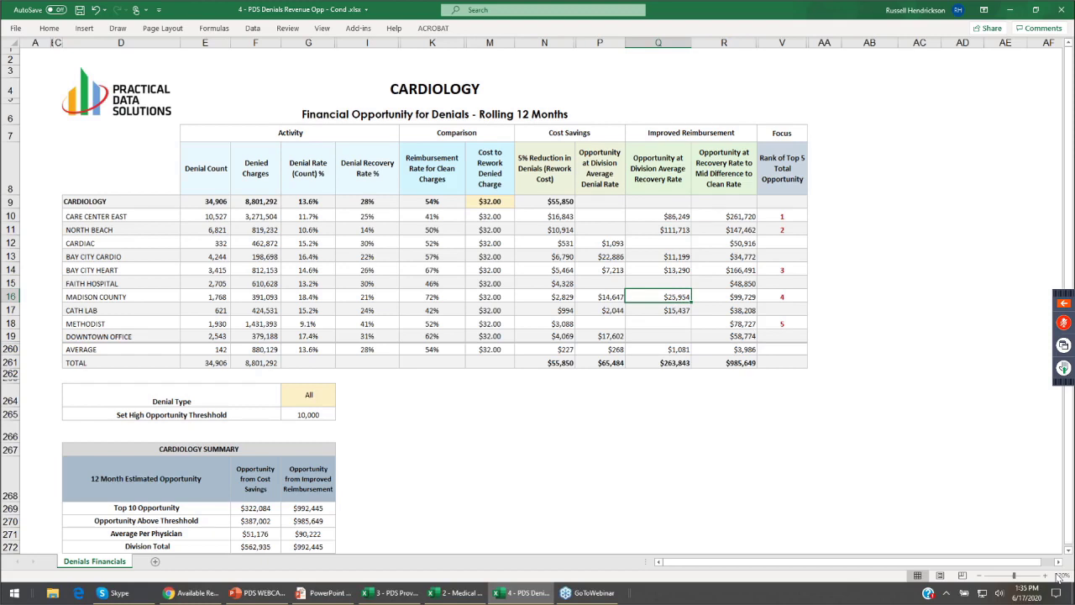
left_click(1057, 574)
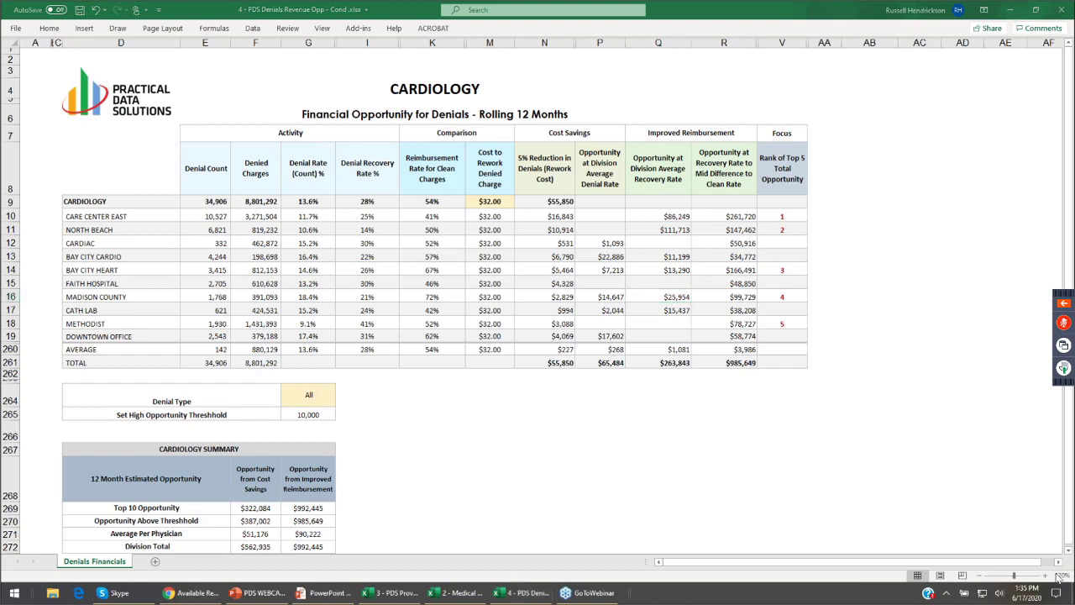